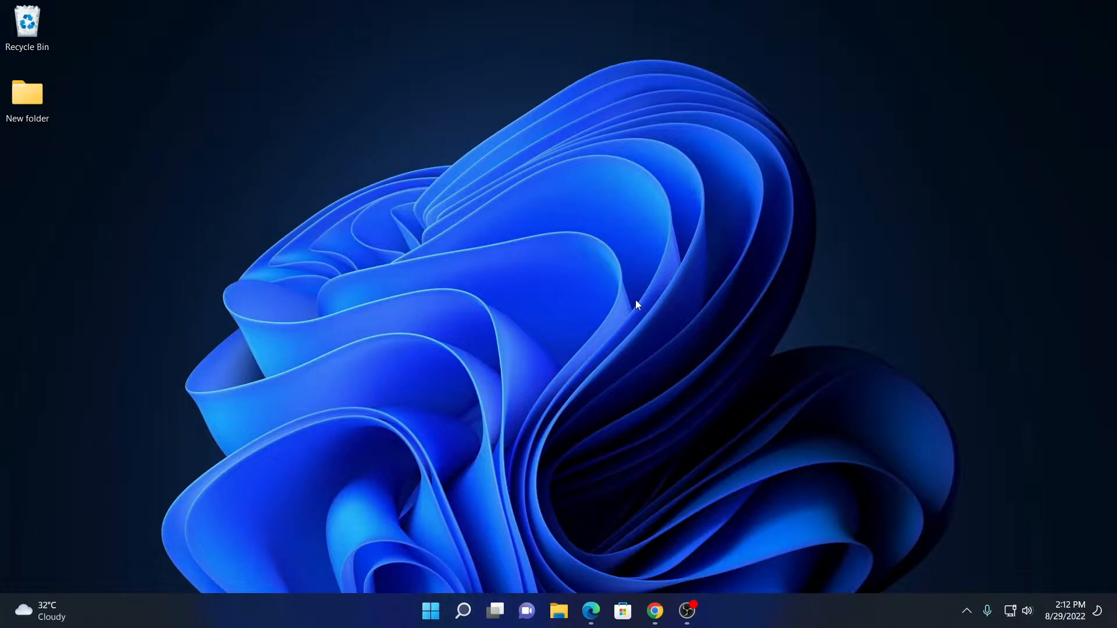
- In Chrome, download the Java 18 x64 Installer (.exe) for Windows from Oracle's Java Downloads page
{"action": "left_click", "coordinate": [655, 611]}
{"action": "left_click", "coordinate": [317, 36]}
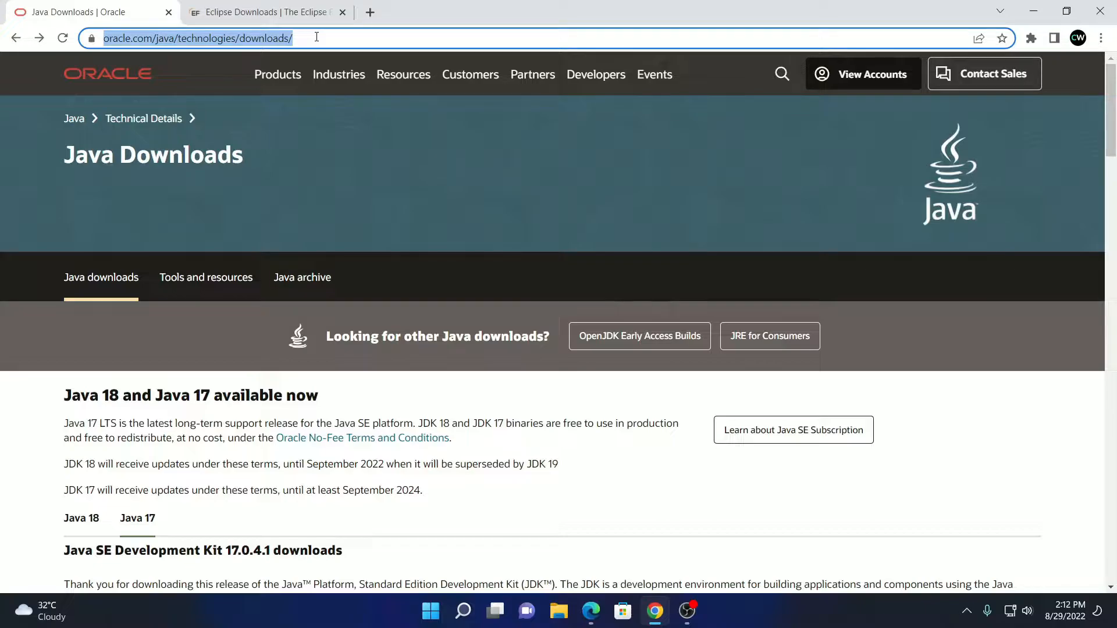
{"action": "scroll", "coordinate": [146, 299], "scroll_direction": "down", "scroll_amount": 3}
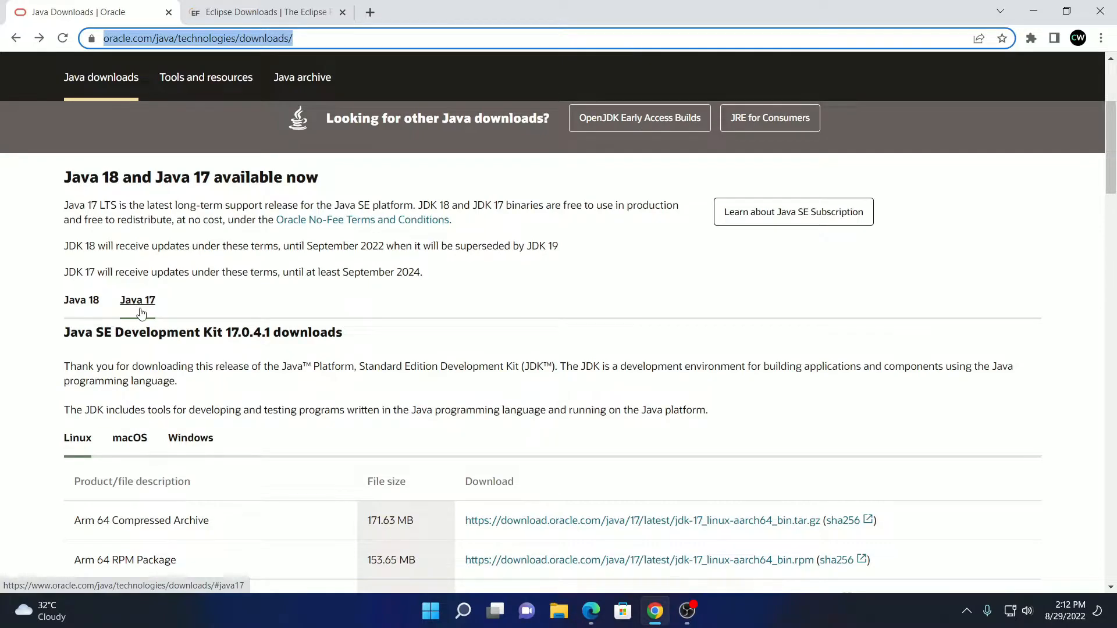
{"action": "left_click", "coordinate": [92, 314]}
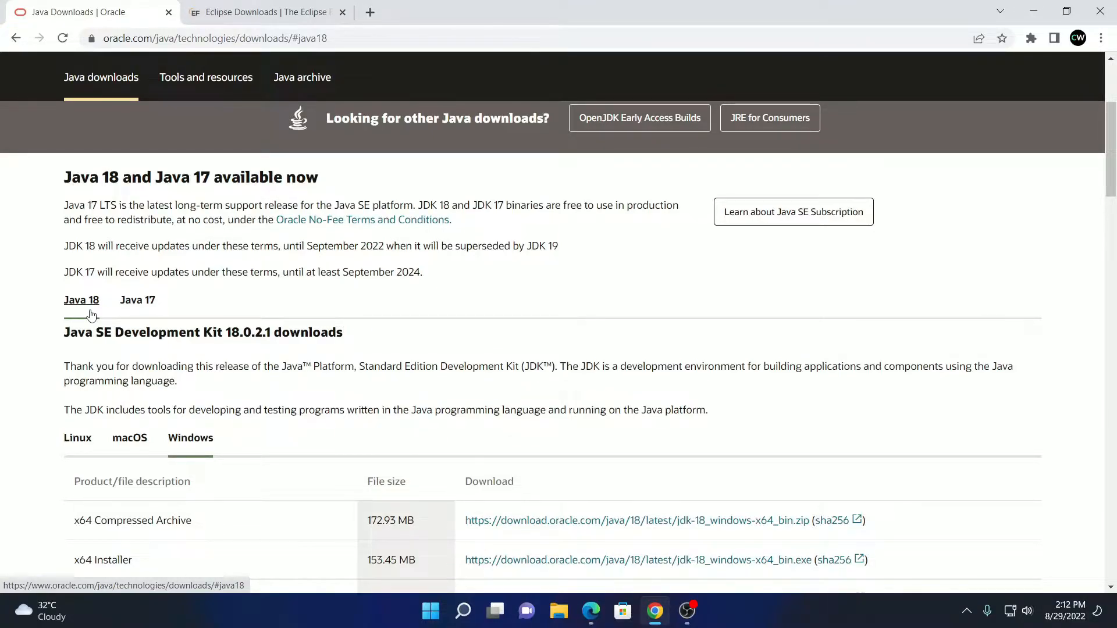
{"action": "left_click", "coordinate": [177, 447]}
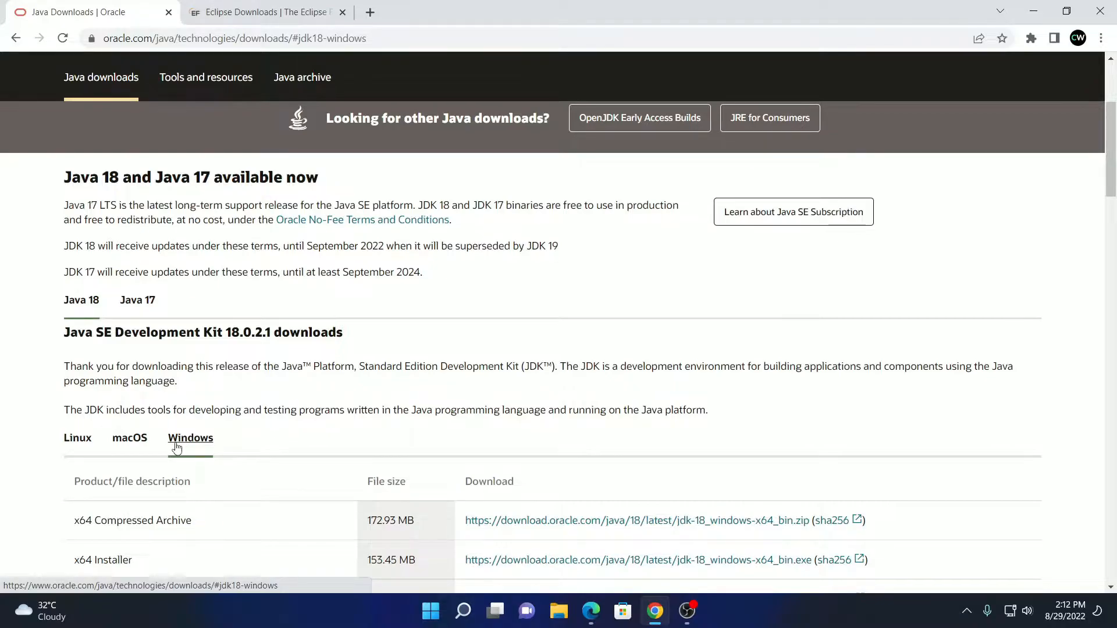
{"action": "scroll", "coordinate": [312, 381], "scroll_direction": "down", "scroll_amount": 3}
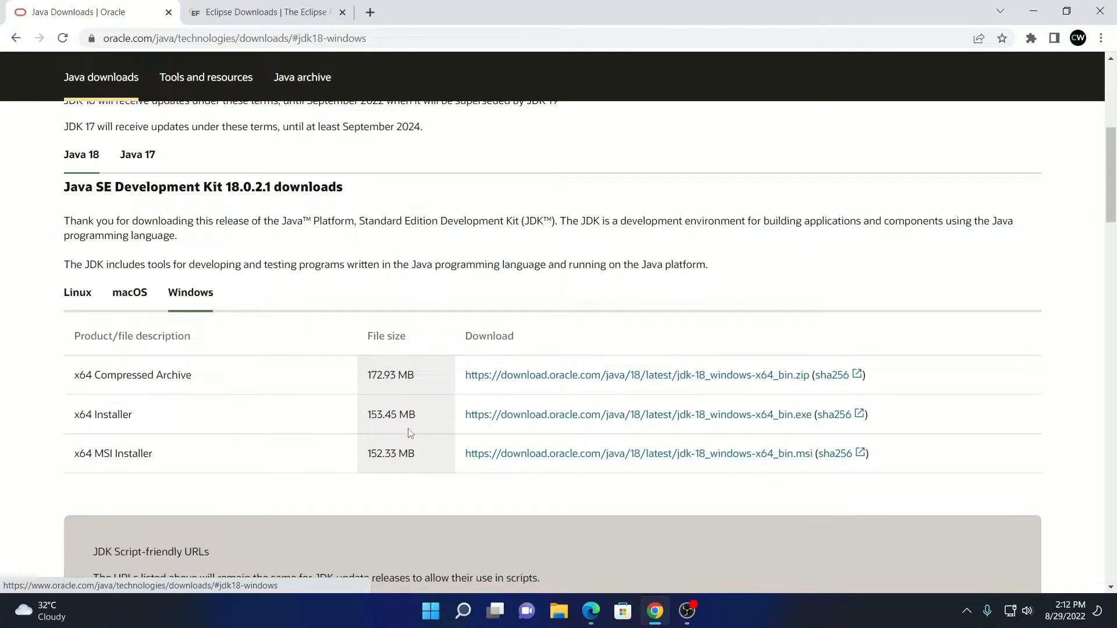
{"action": "left_click", "coordinate": [703, 416]}
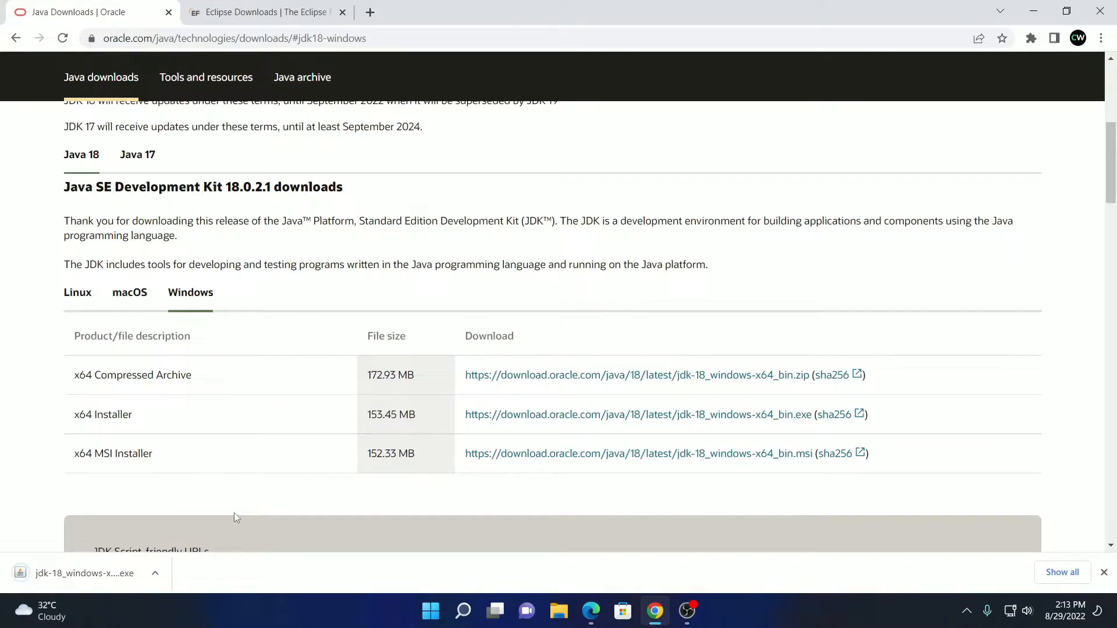
- Run the downloaded JDK installer, install it to the default destination folder, and close the finished wizard
{"action": "left_click", "coordinate": [155, 574]}
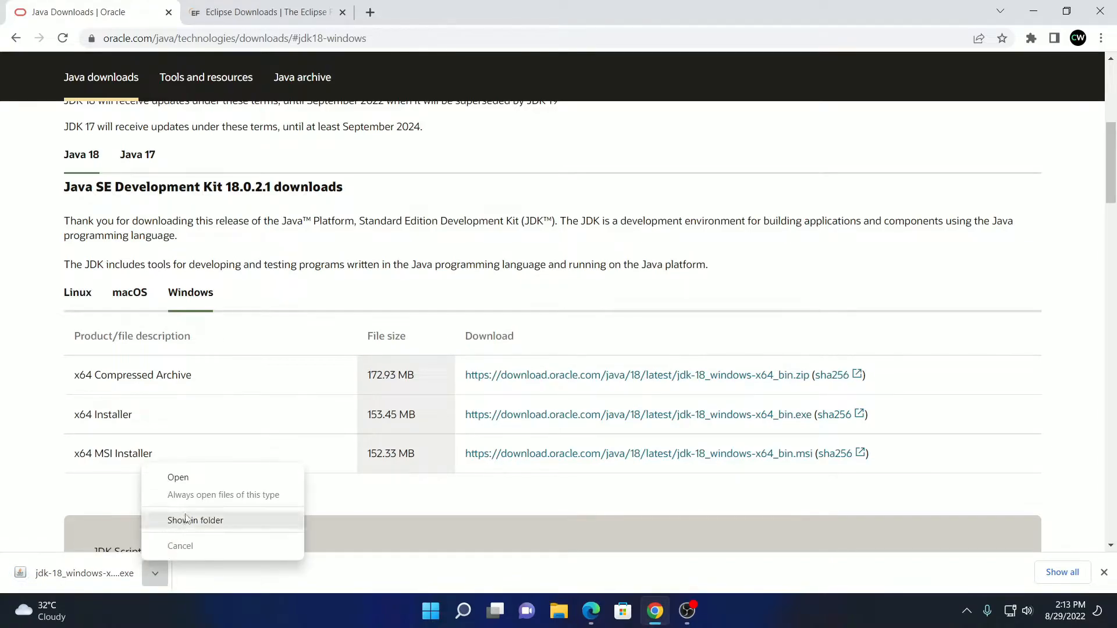
{"action": "left_click", "coordinate": [200, 484]}
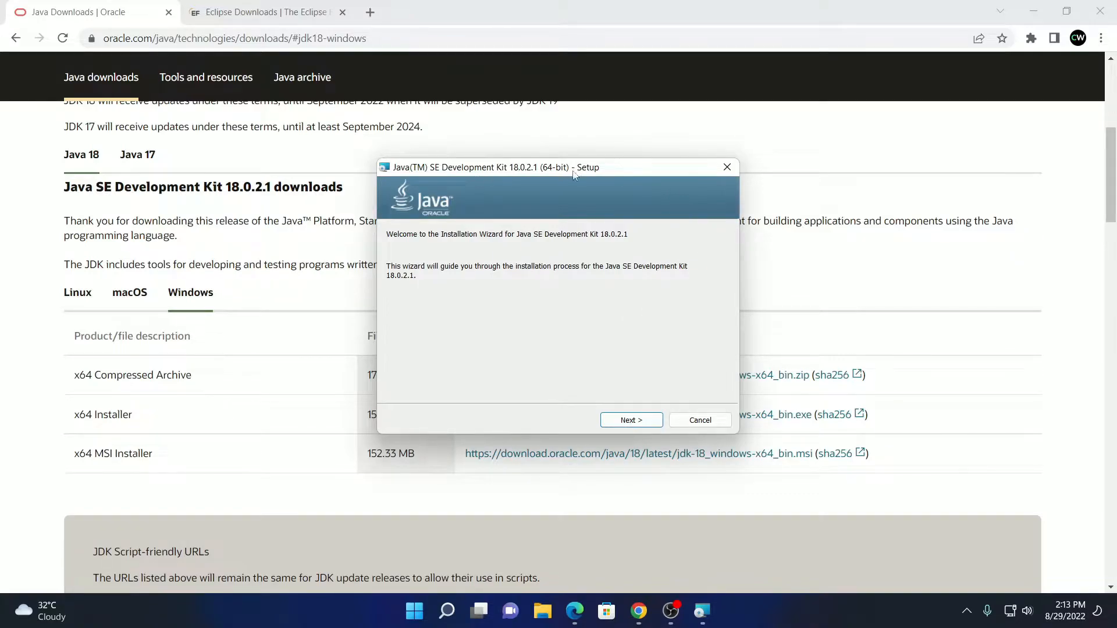
{"action": "left_click", "coordinate": [1034, 11]}
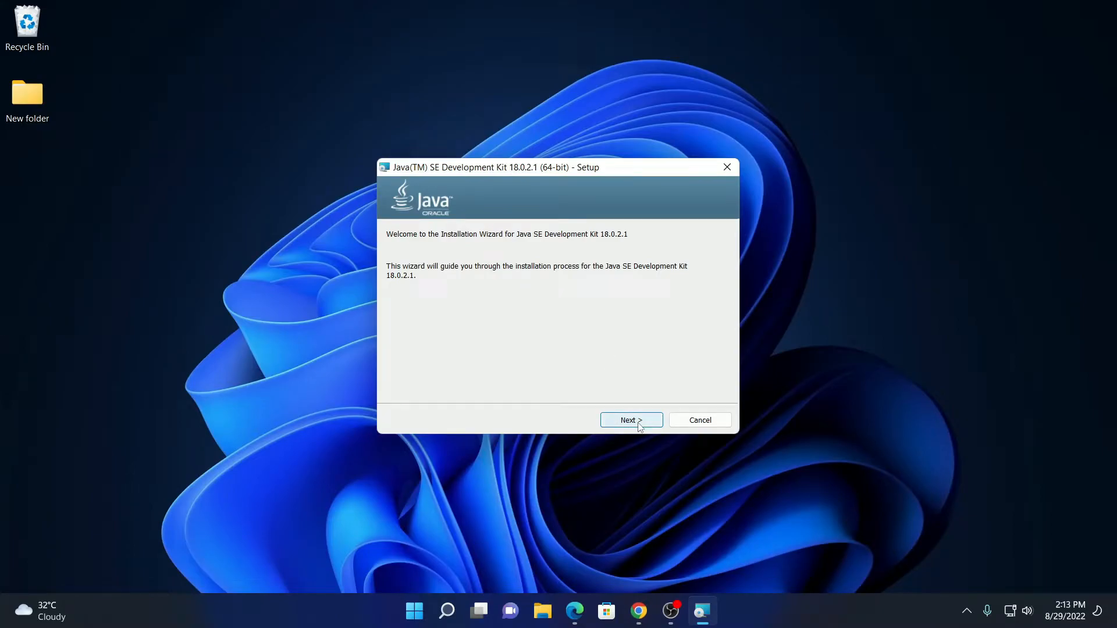
{"action": "left_click", "coordinate": [632, 420]}
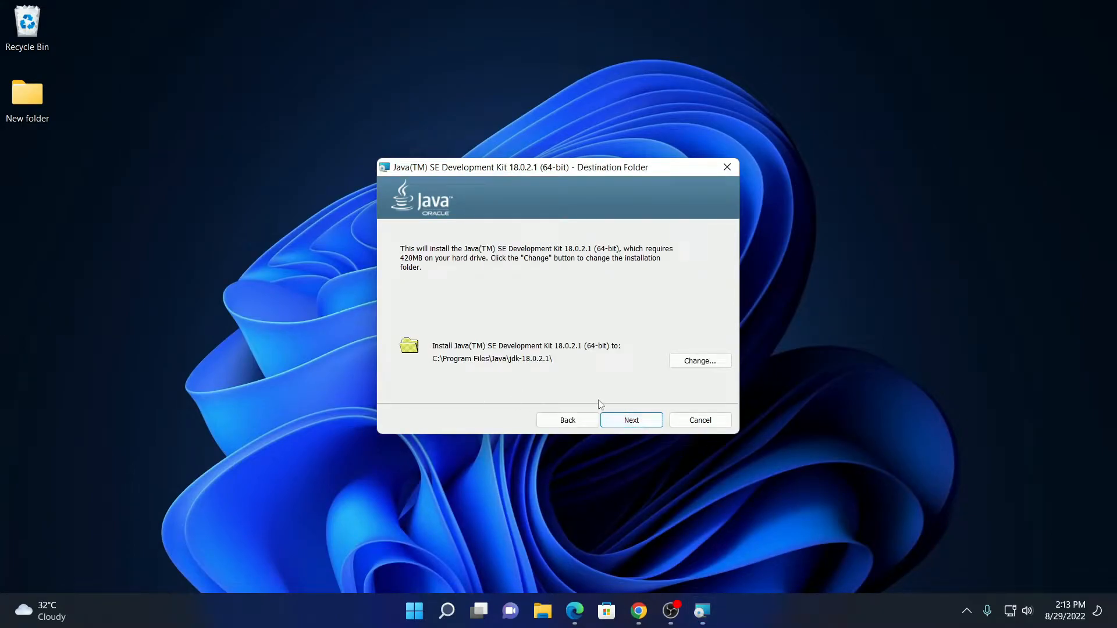
{"action": "left_click", "coordinate": [636, 420]}
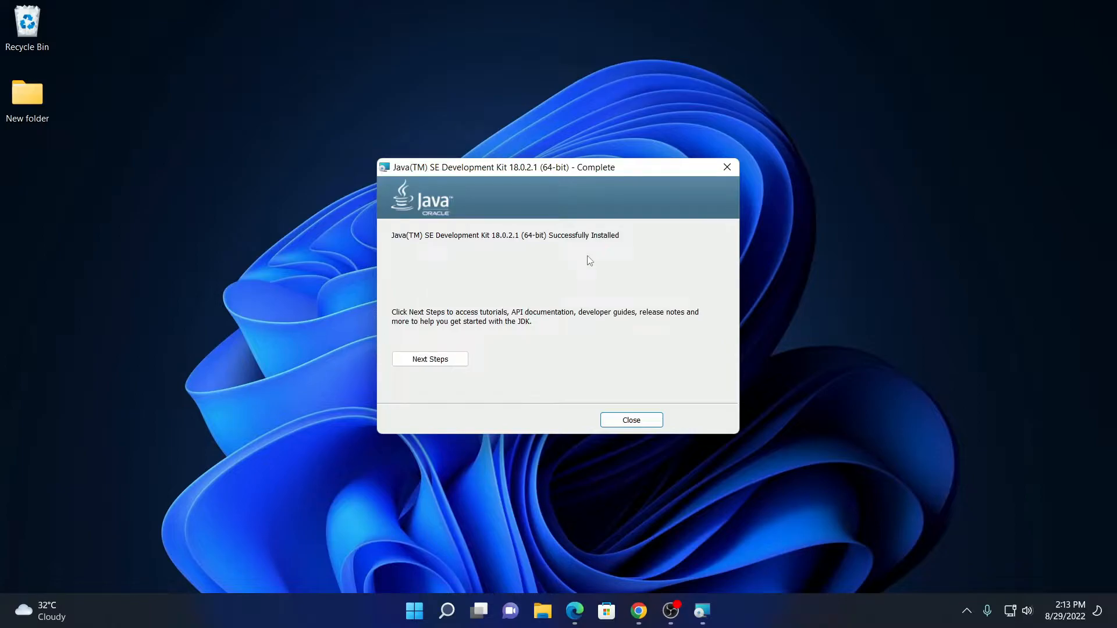
{"action": "left_click", "coordinate": [646, 420]}
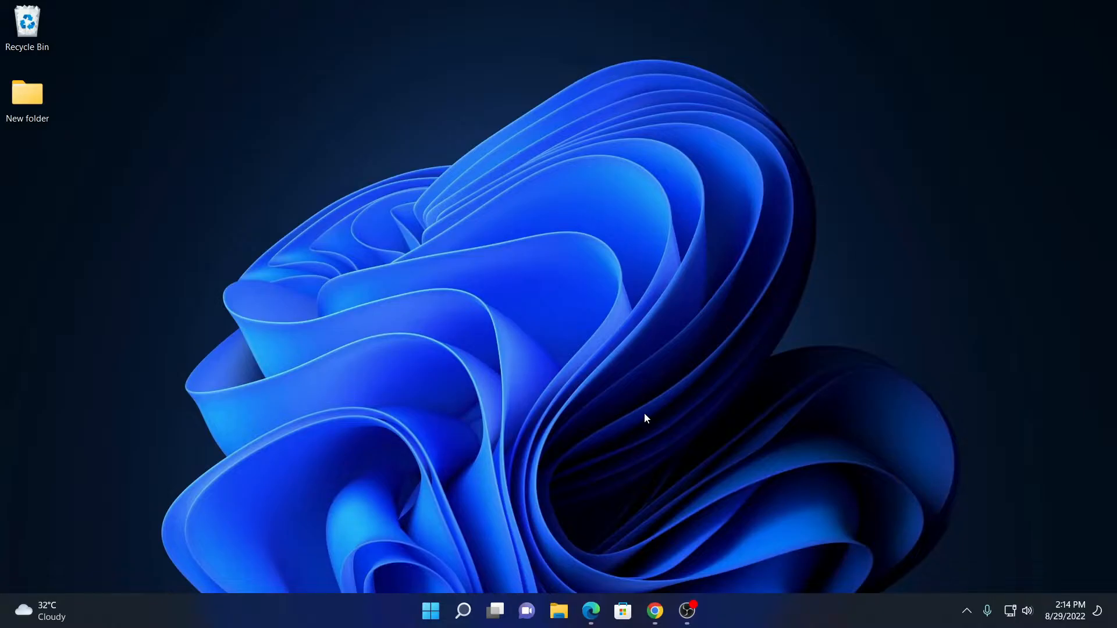
- In File Explorer, open the folder C:\Program Files\Java\jdk-18.0.2.1\bin
{"action": "left_click", "coordinate": [558, 611]}
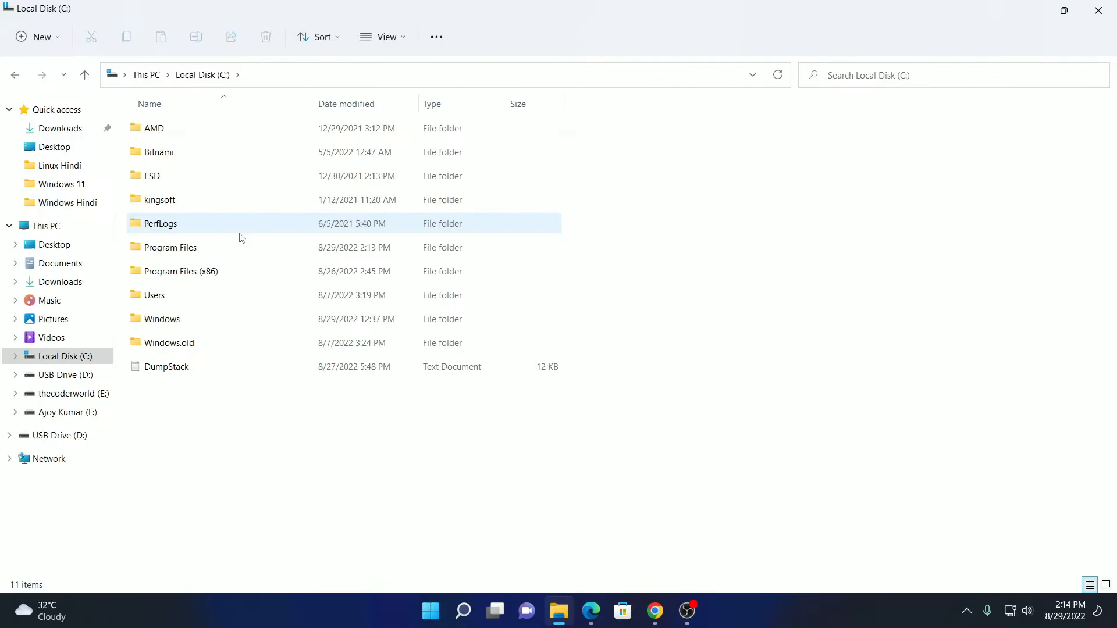
{"action": "double_click", "coordinate": [249, 248]}
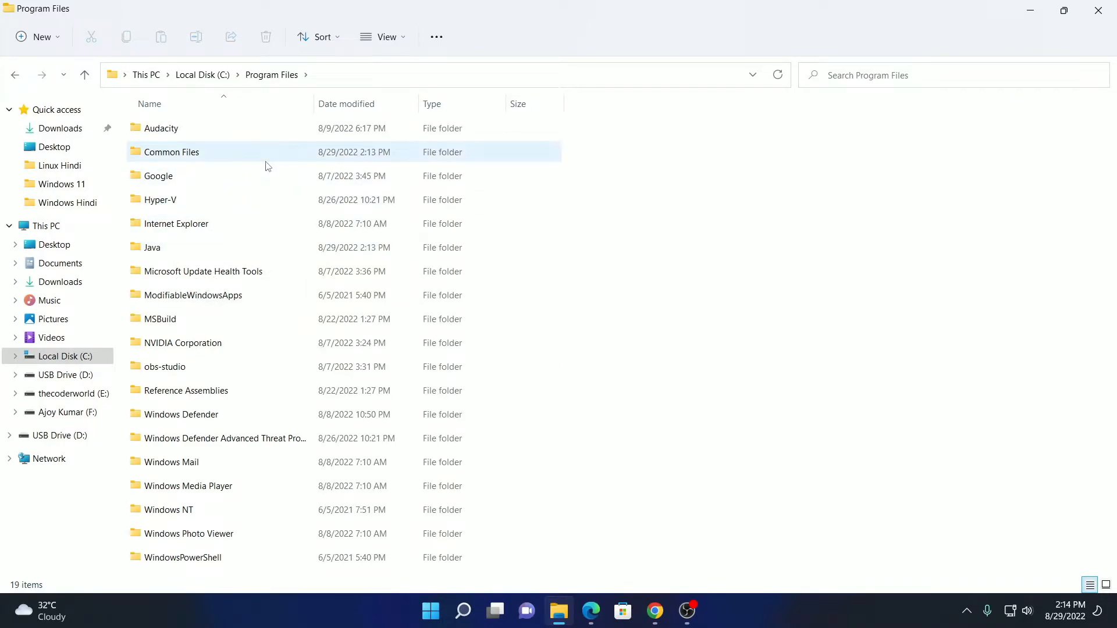
{"action": "left_click", "coordinate": [205, 256]}
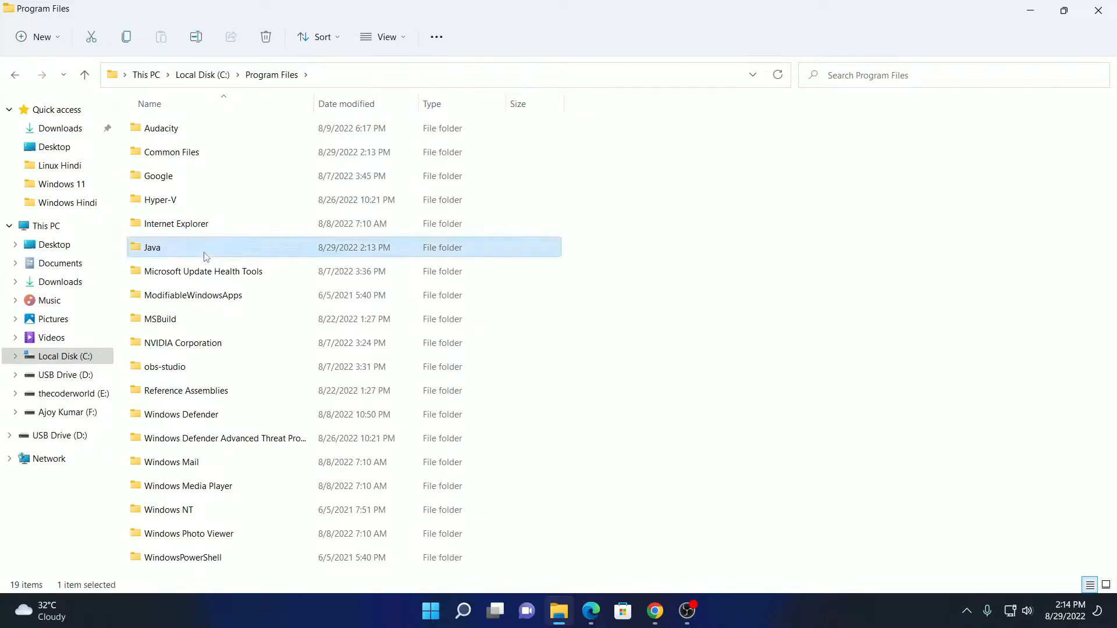
{"action": "double_click", "coordinate": [205, 256]}
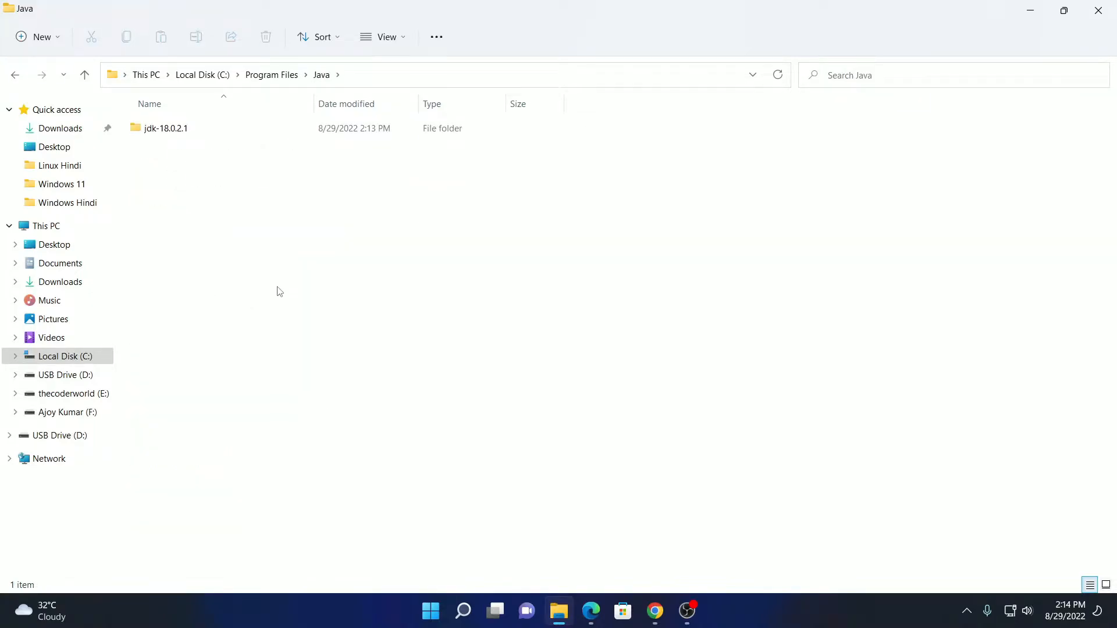
{"action": "double_click", "coordinate": [177, 138]}
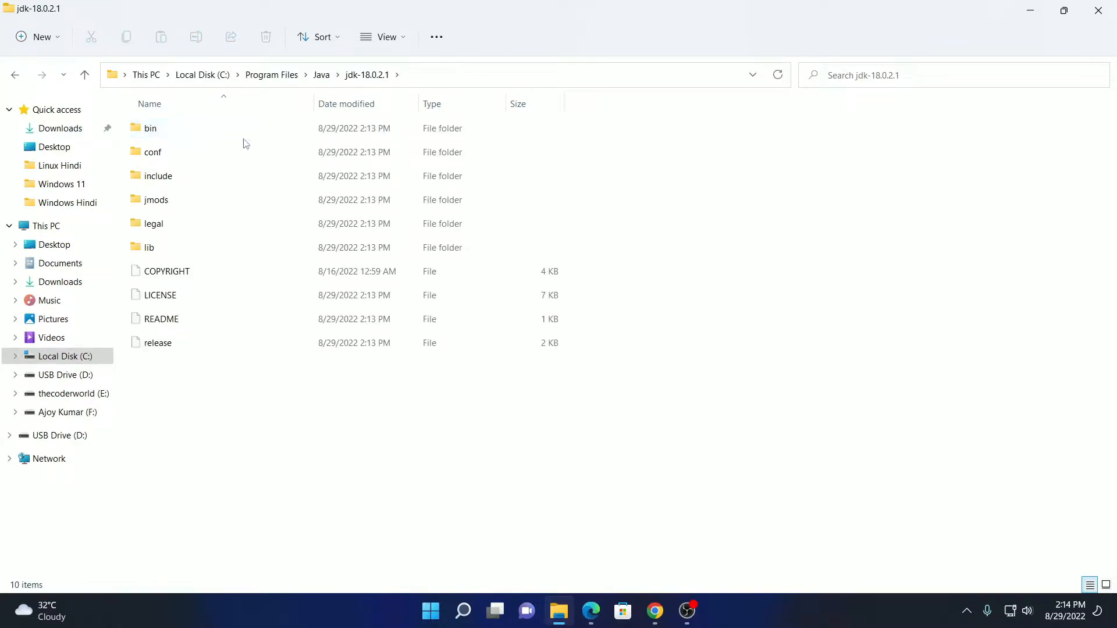
{"action": "double_click", "coordinate": [263, 139]}
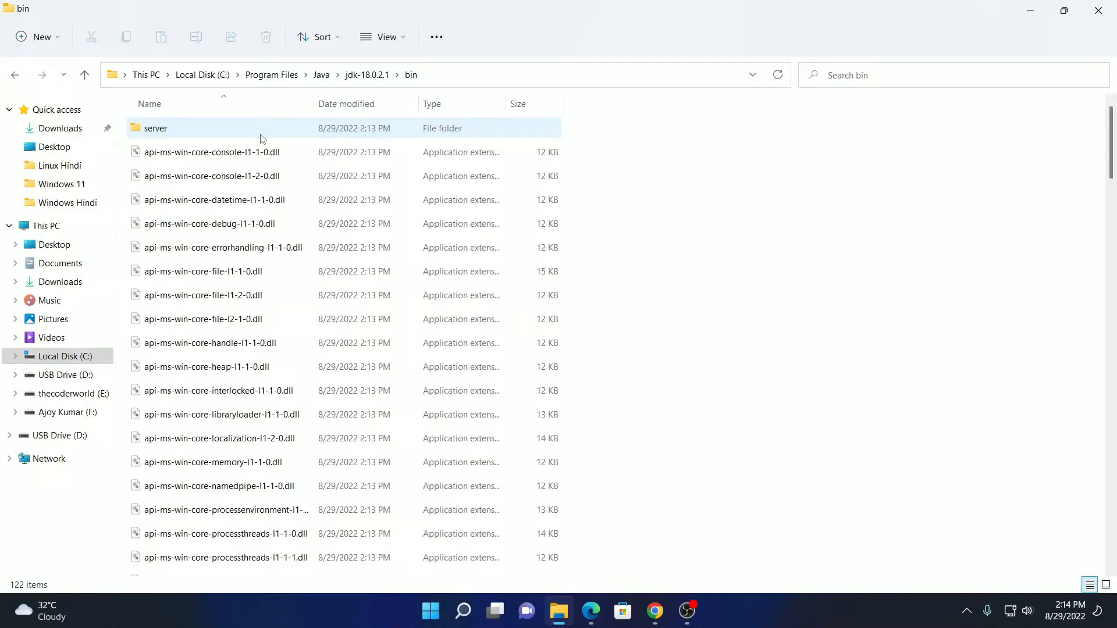
- Copy the full path of the JDK's bin folder and minimize the File Explorer window
{"action": "left_click", "coordinate": [455, 74]}
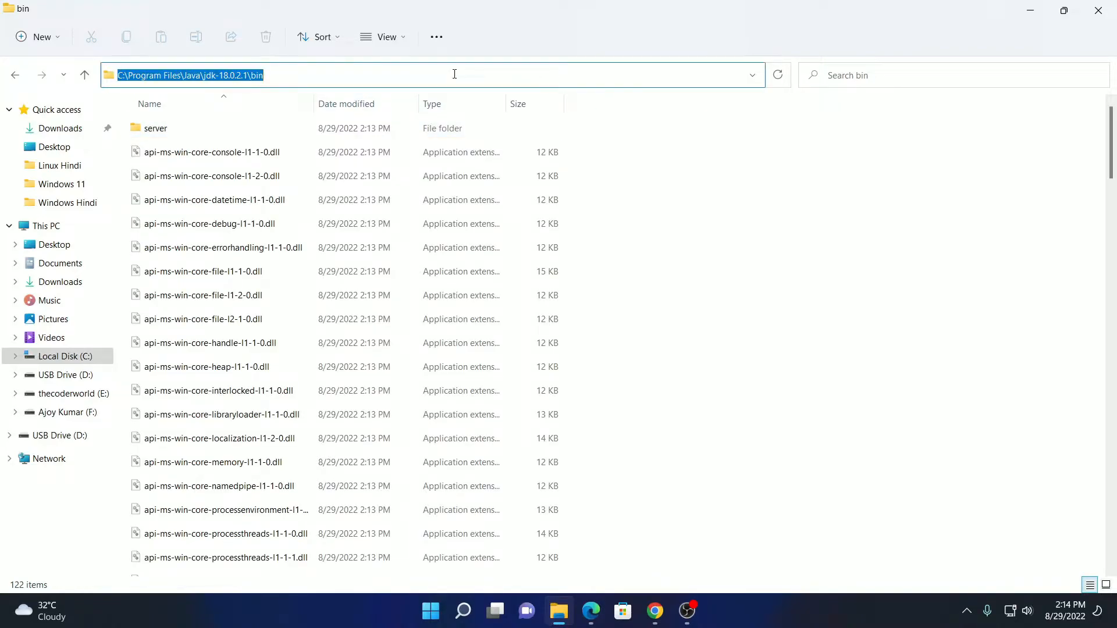
{"action": "right_click", "coordinate": [454, 74]}
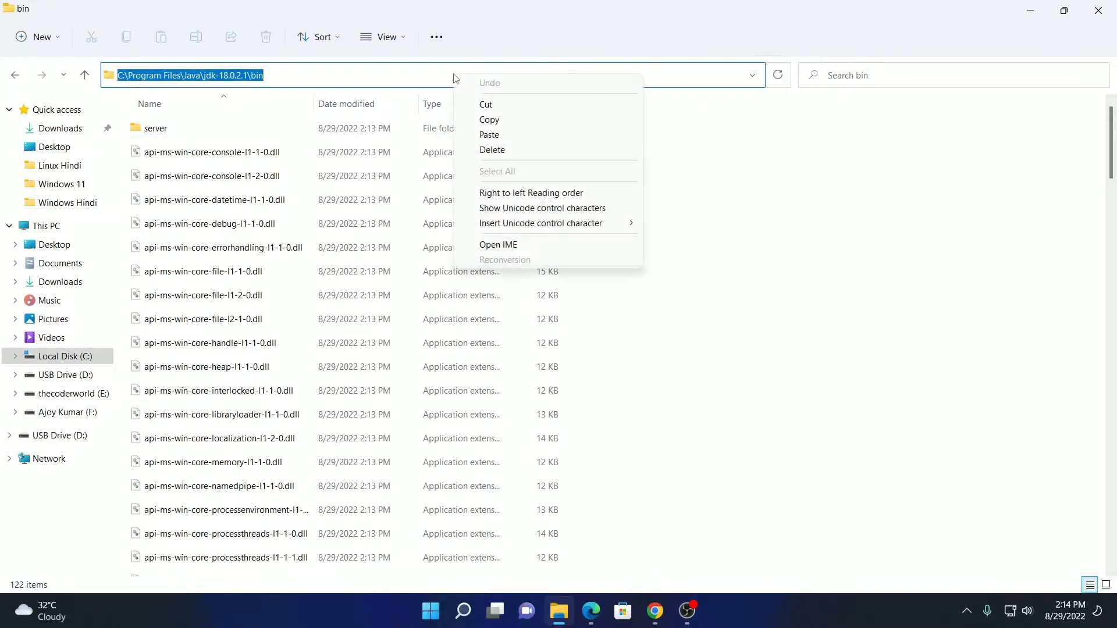
{"action": "left_click", "coordinate": [487, 120]}
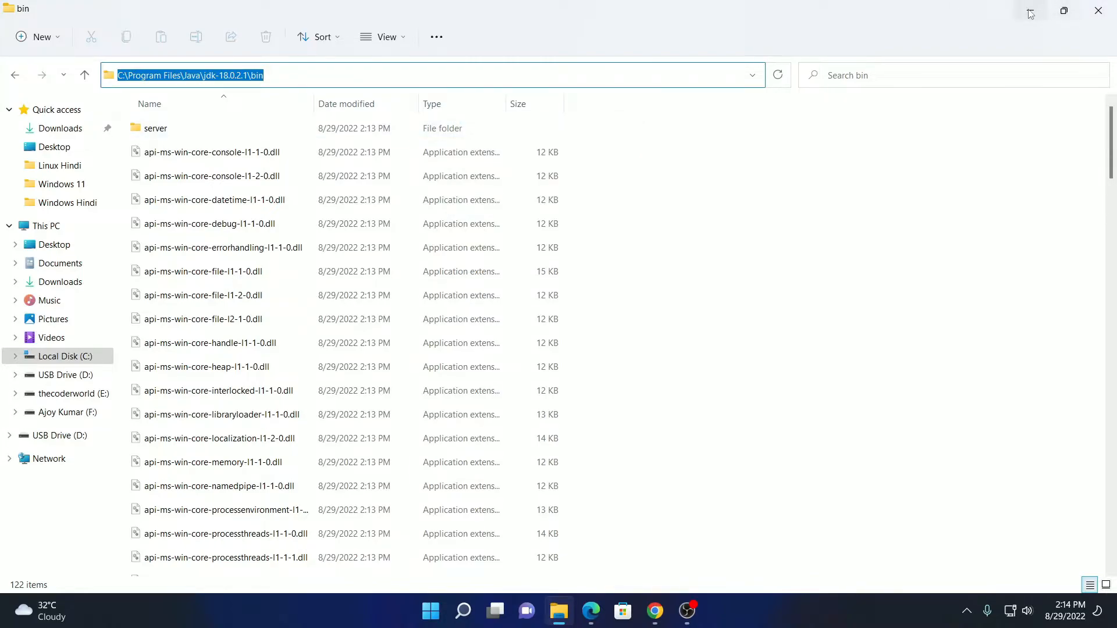
{"action": "left_click", "coordinate": [1026, 14]}
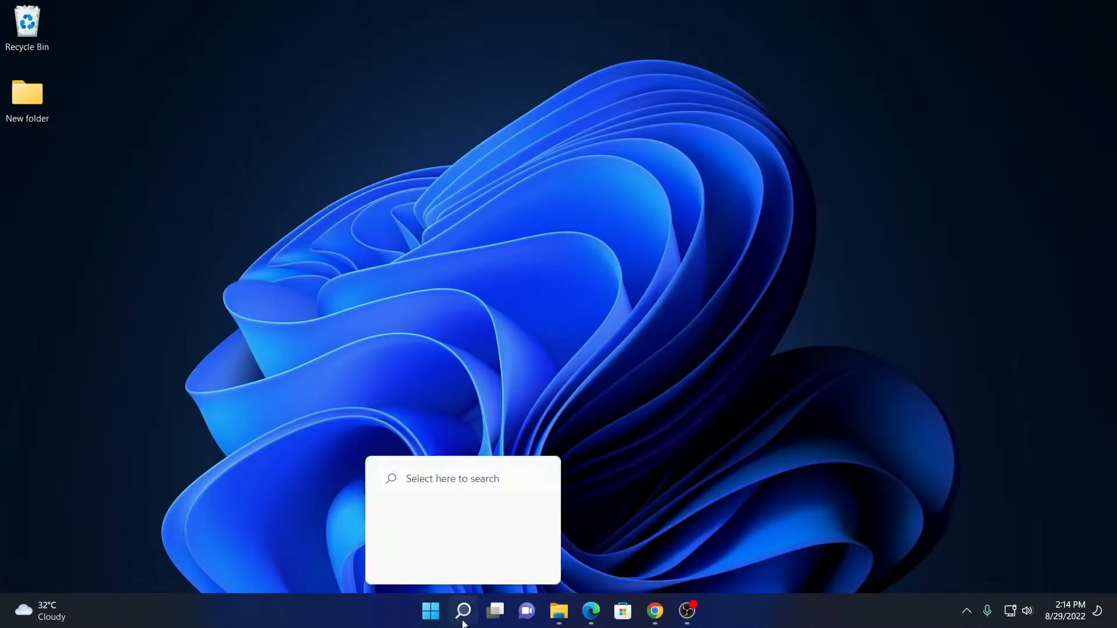
- From the Windows Settings About page, open the advanced system settings and bring up the Environment Variables dialog
{"action": "left_click", "coordinate": [433, 564]}
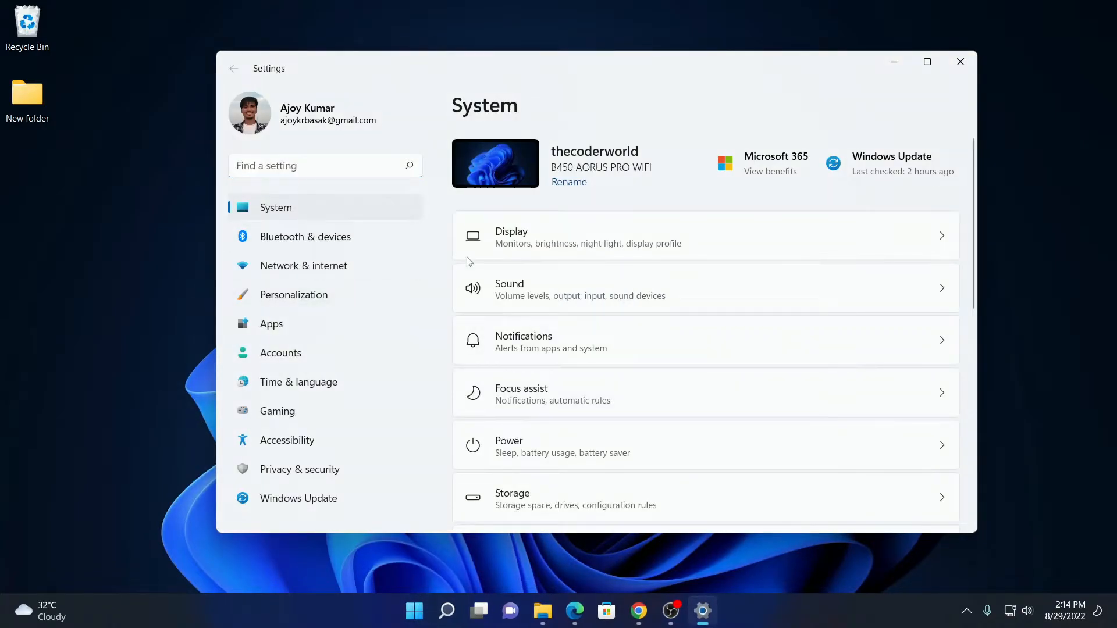
{"action": "scroll", "coordinate": [740, 355], "scroll_direction": "down", "scroll_amount": 6}
{"action": "scroll", "coordinate": [740, 356], "scroll_direction": "down", "scroll_amount": 1}
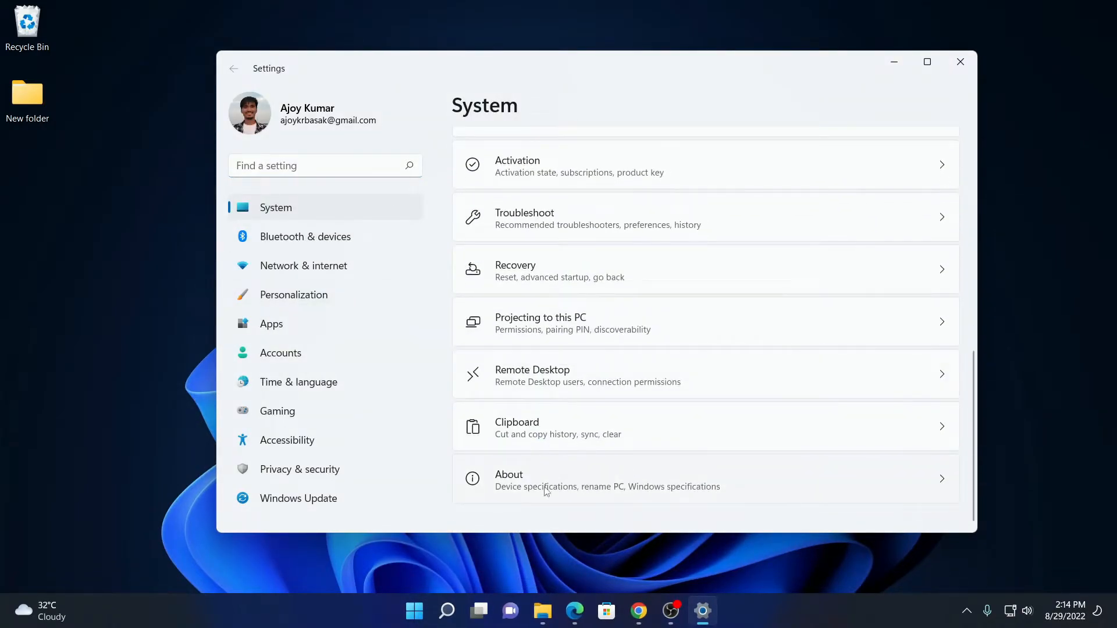
{"action": "left_click", "coordinate": [544, 492]}
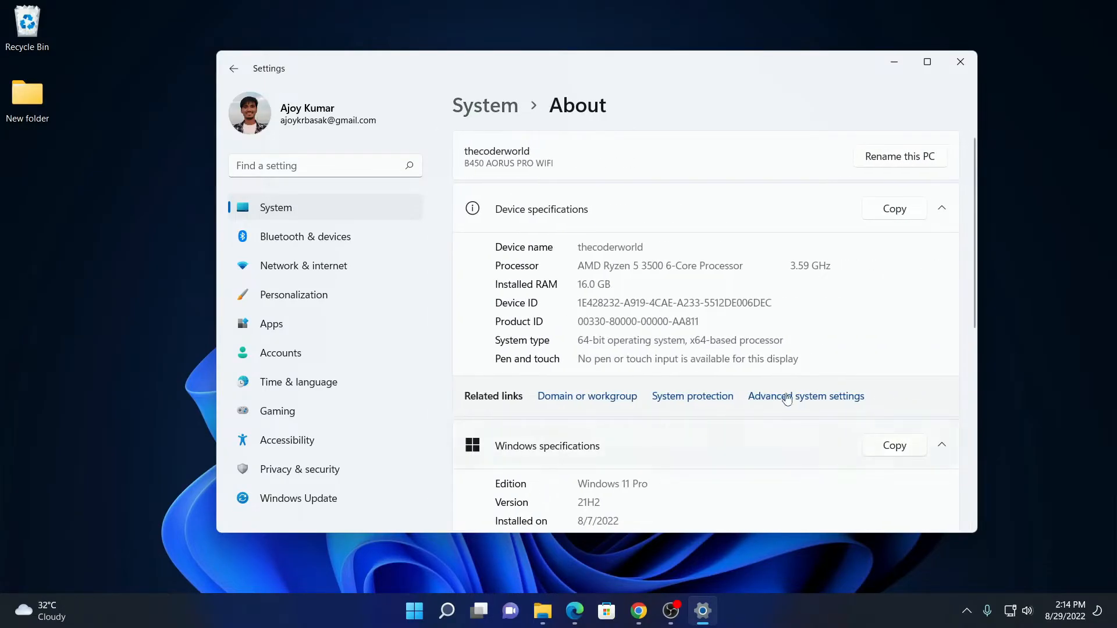
{"action": "left_click", "coordinate": [849, 400]}
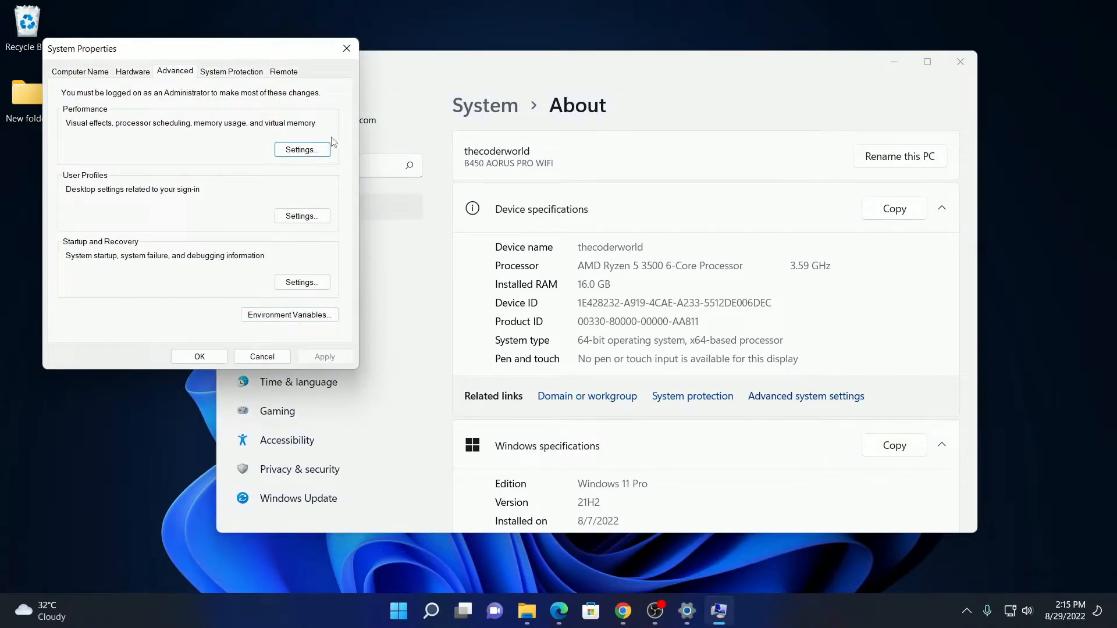
{"action": "left_click", "coordinate": [265, 317]}
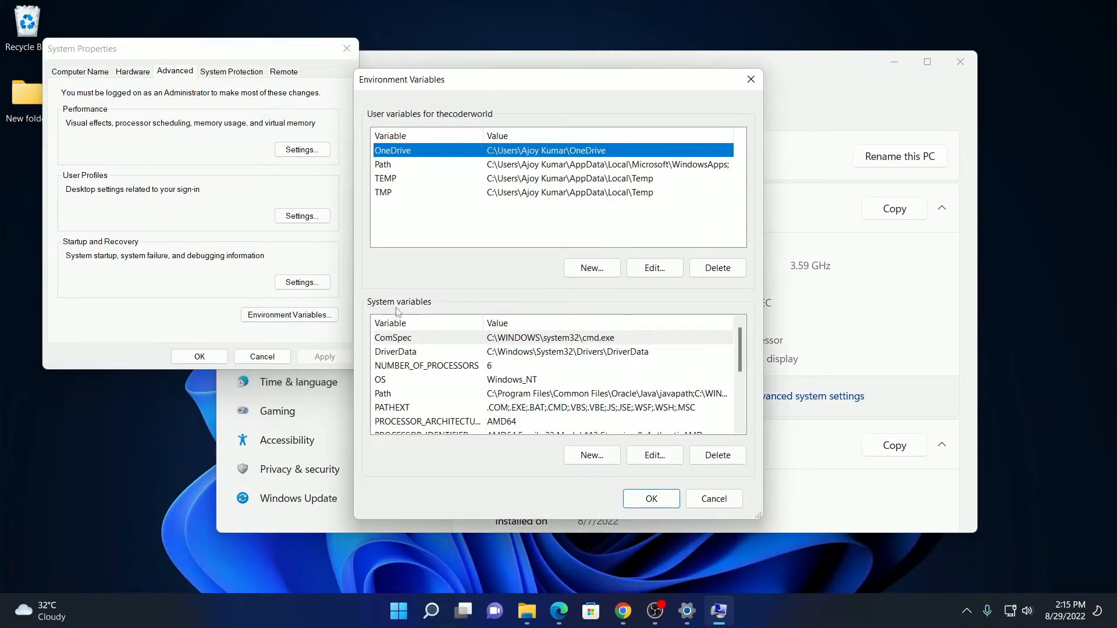
- Add C:\Program Files\Java\jdk-18.0.2.1\bin as a new entry to the system Path variable, accept all dialogs, and minimize Settings
{"action": "left_click", "coordinate": [403, 398]}
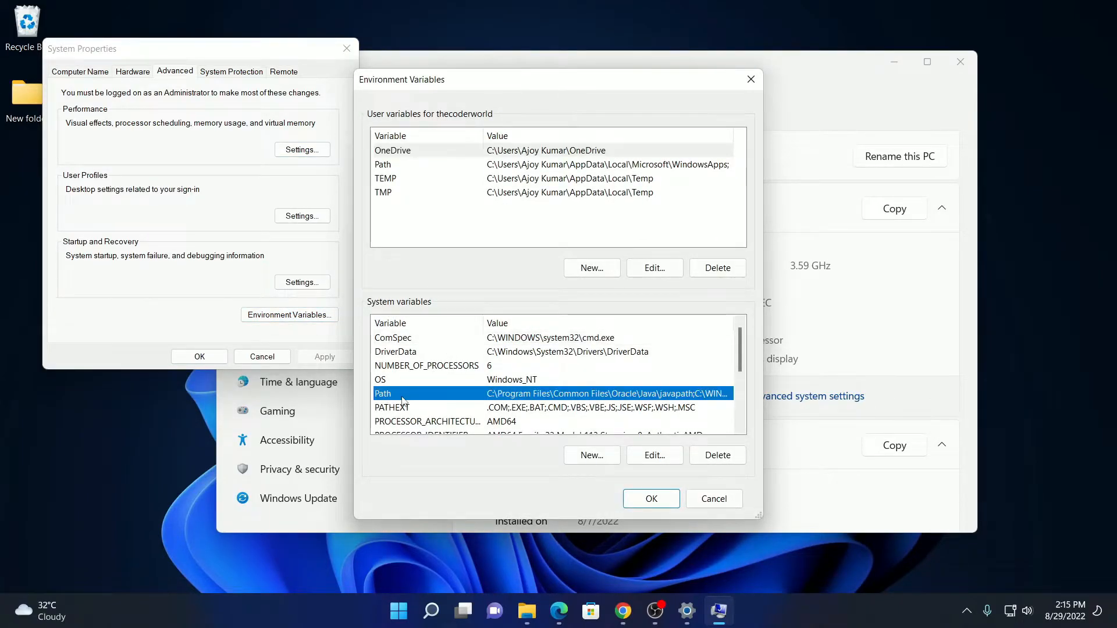
{"action": "left_click", "coordinate": [654, 457]}
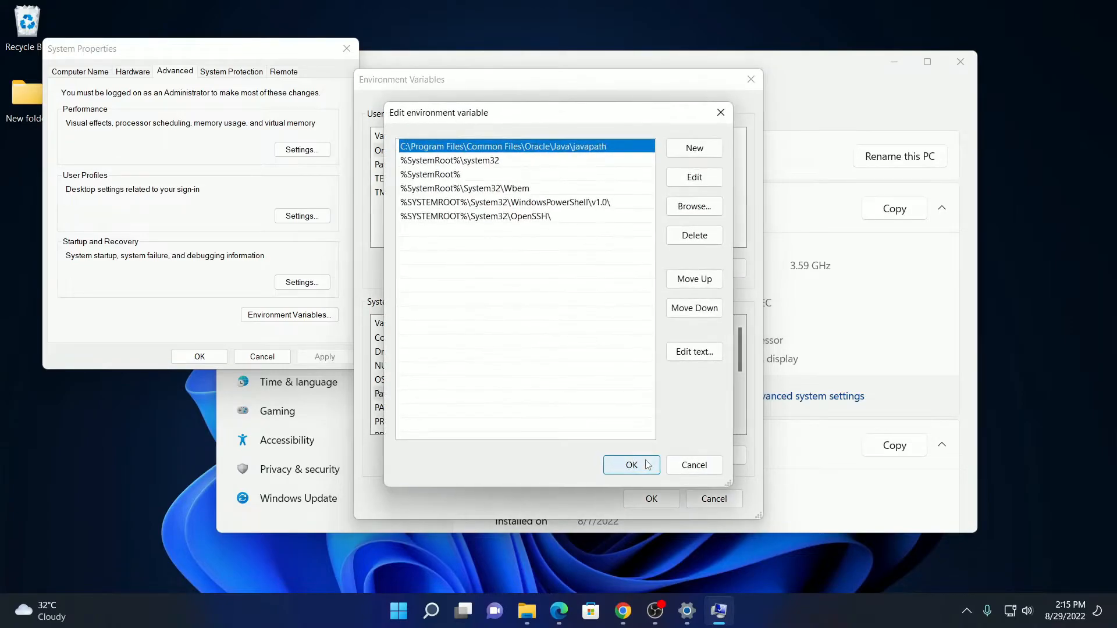
{"action": "left_click", "coordinate": [694, 149]}
{"action": "right_click", "coordinate": [429, 230]}
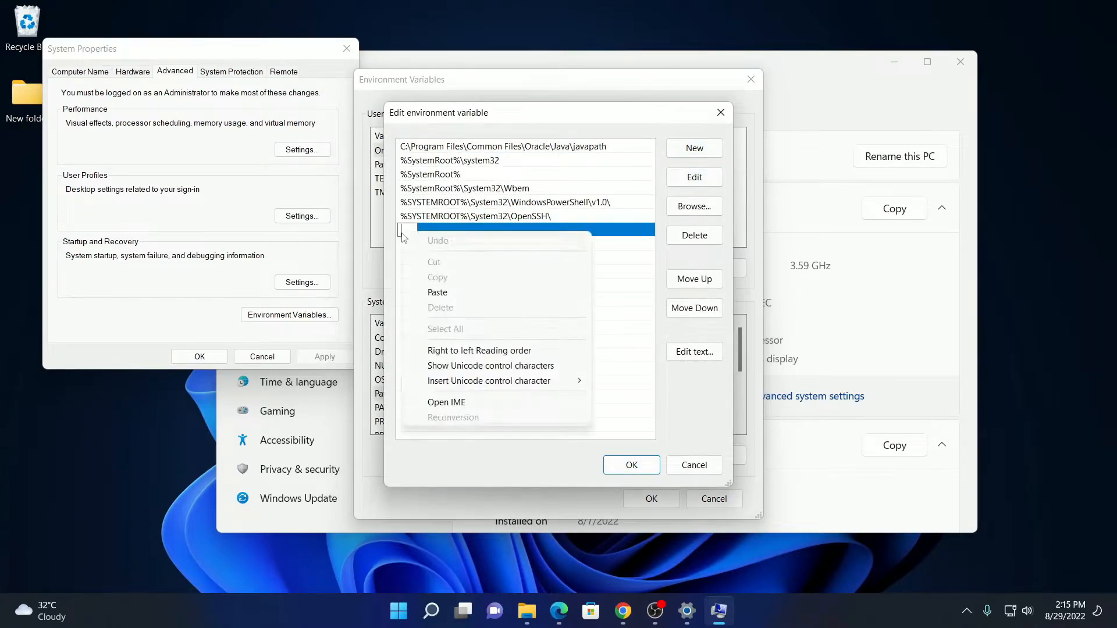
{"action": "left_click", "coordinate": [445, 292]}
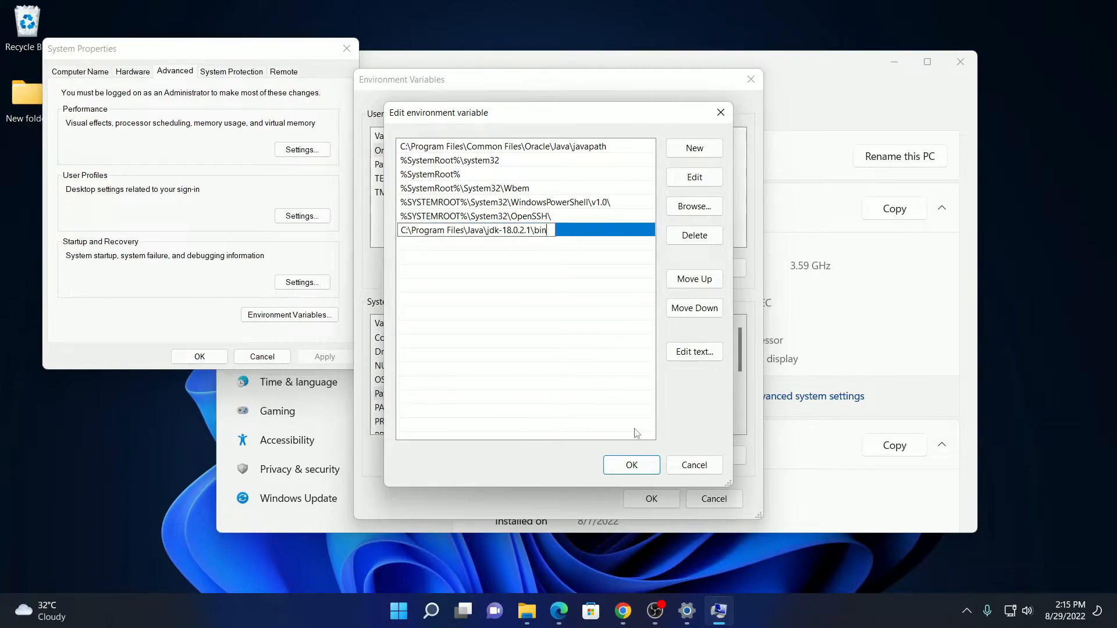
{"action": "left_click", "coordinate": [634, 465]}
{"action": "left_click", "coordinate": [651, 502]}
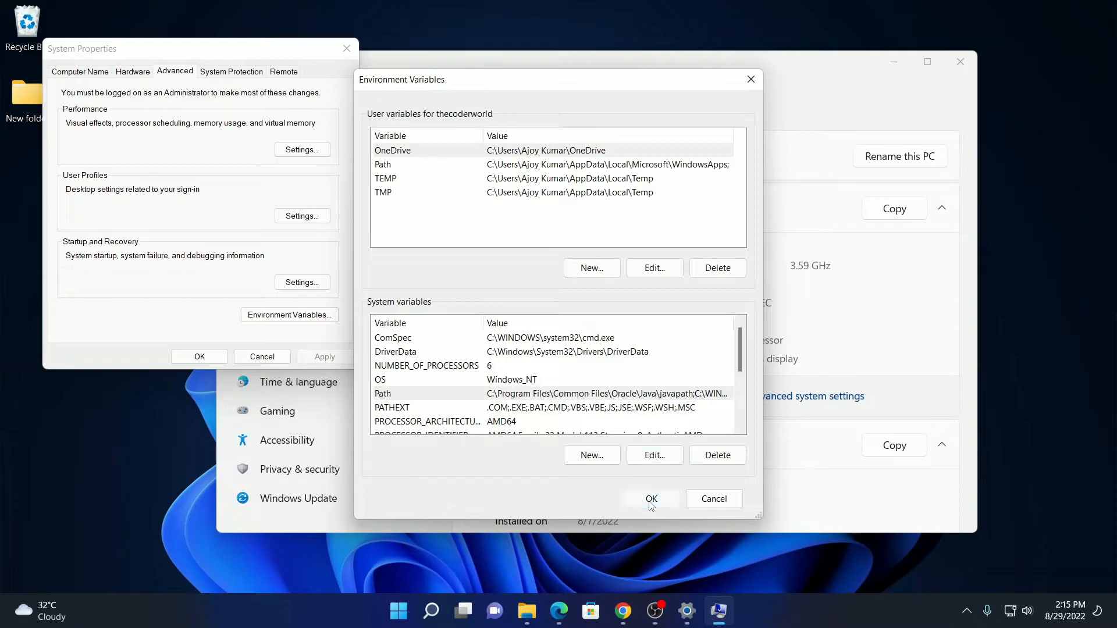
{"action": "left_click", "coordinate": [206, 357]}
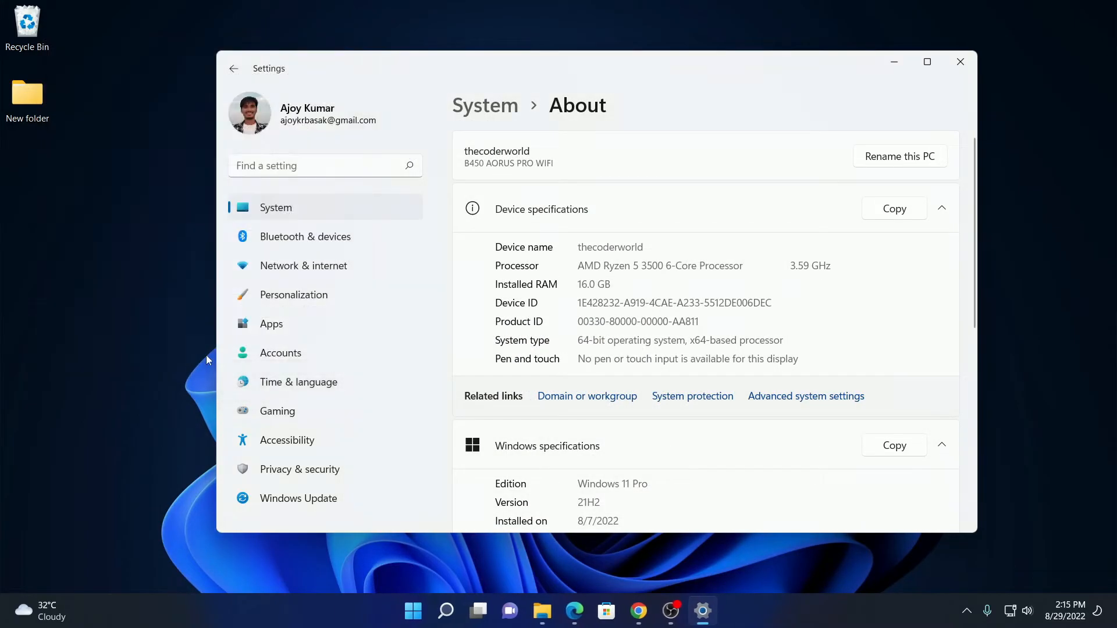
{"action": "left_click", "coordinate": [894, 62]}
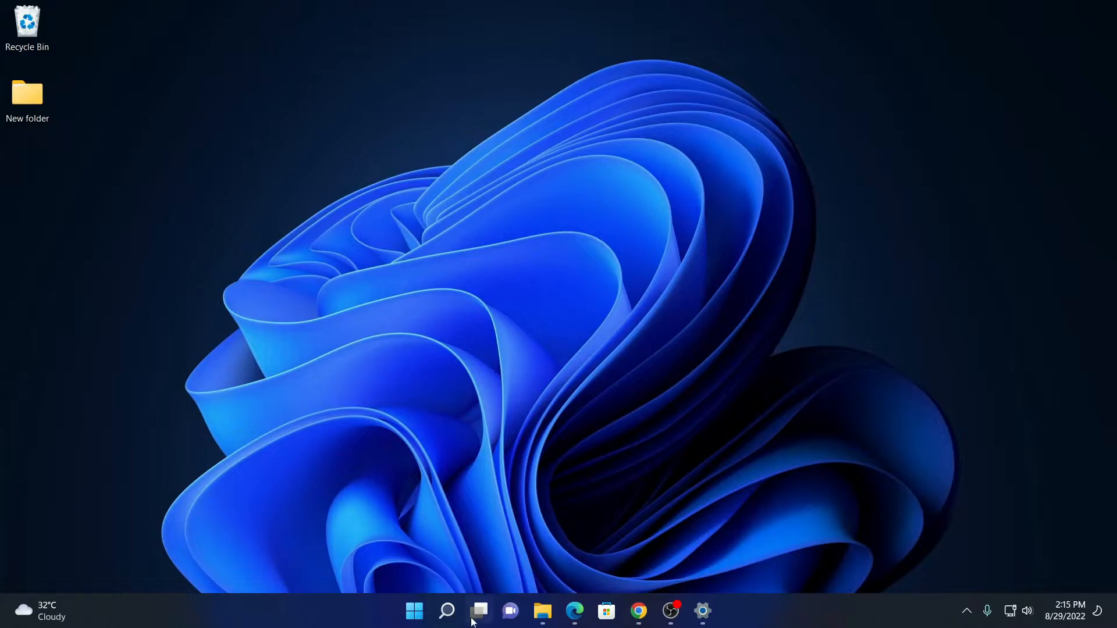
- Open Command Prompt and check the installed Java version with java -version
{"action": "left_click", "coordinate": [453, 620]}
{"action": "type", "text": "cmd"}
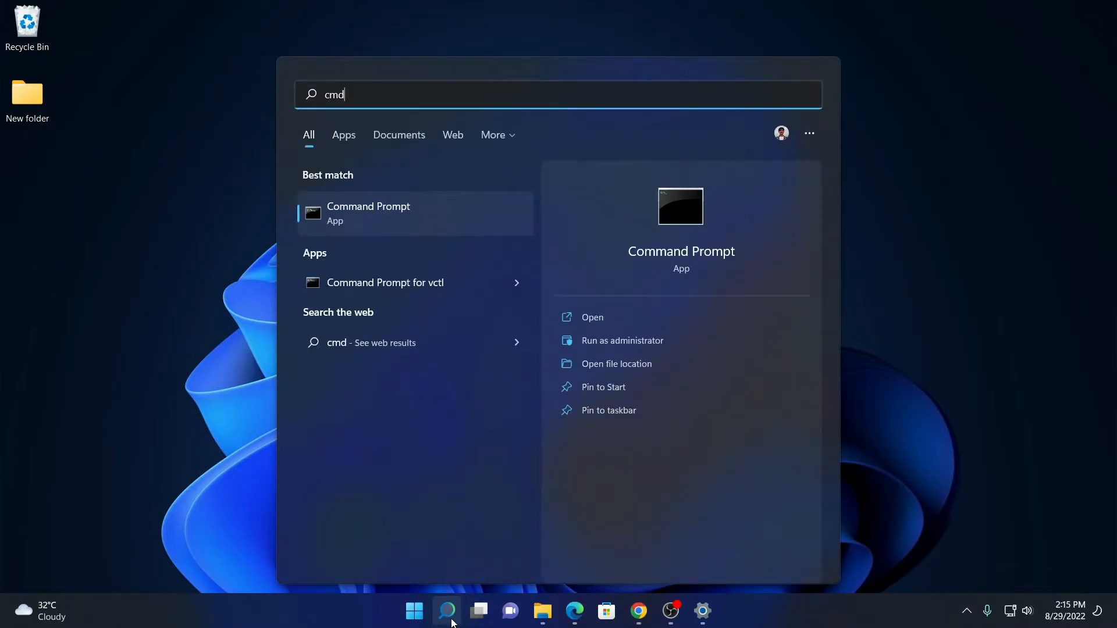
{"action": "key", "text": "Return"}
{"action": "left_click_drag", "start_coordinate": [283, 67], "coordinate": [478, 92]}
{"action": "type", "text": "ja"}
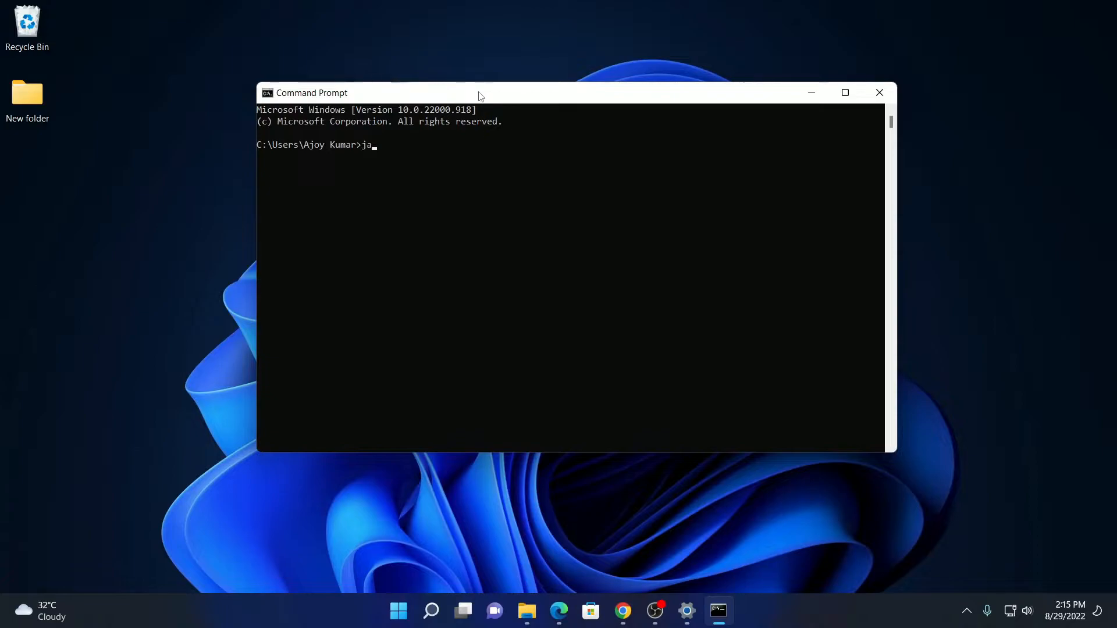
{"action": "type", "text": "va -version"}
{"action": "key", "text": "Return"}
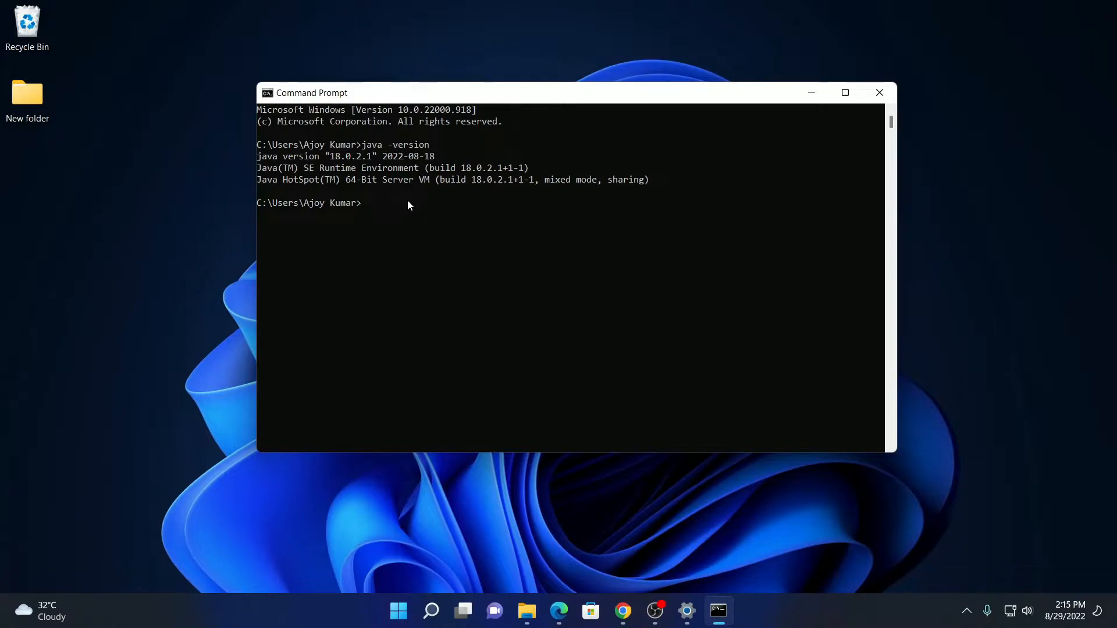
- Run javac to check the compiler, review its output back to the beginning, and minimize Command Prompt
{"action": "type", "text": "javac"}
{"action": "key", "text": "Return"}
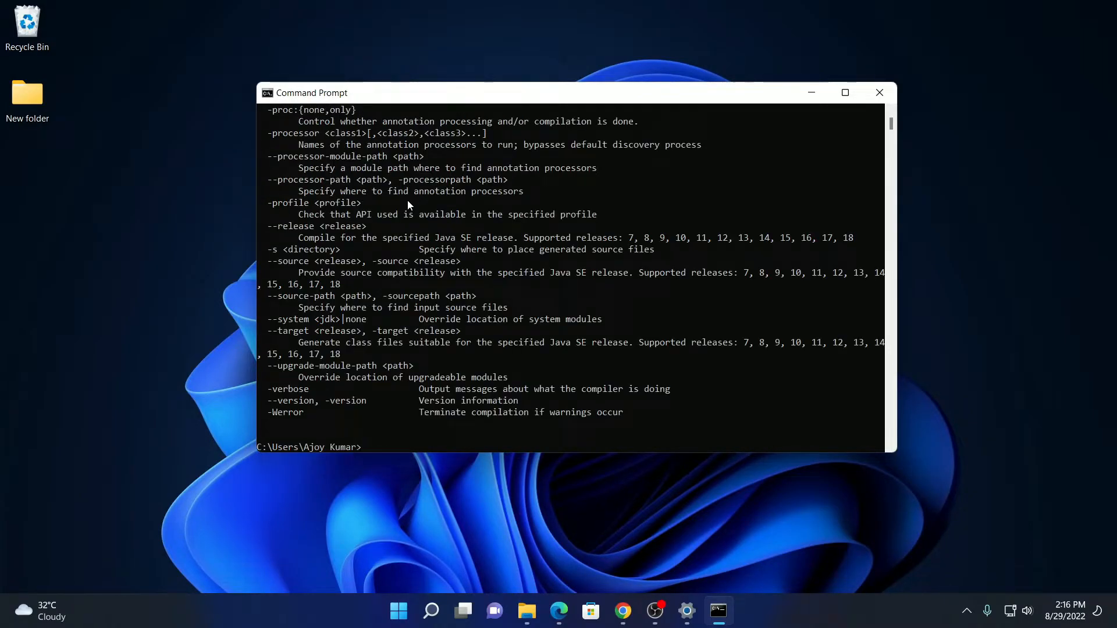
{"action": "scroll", "coordinate": [473, 390], "scroll_direction": "up", "scroll_amount": 4}
{"action": "scroll", "coordinate": [496, 396], "scroll_direction": "up", "scroll_amount": 13}
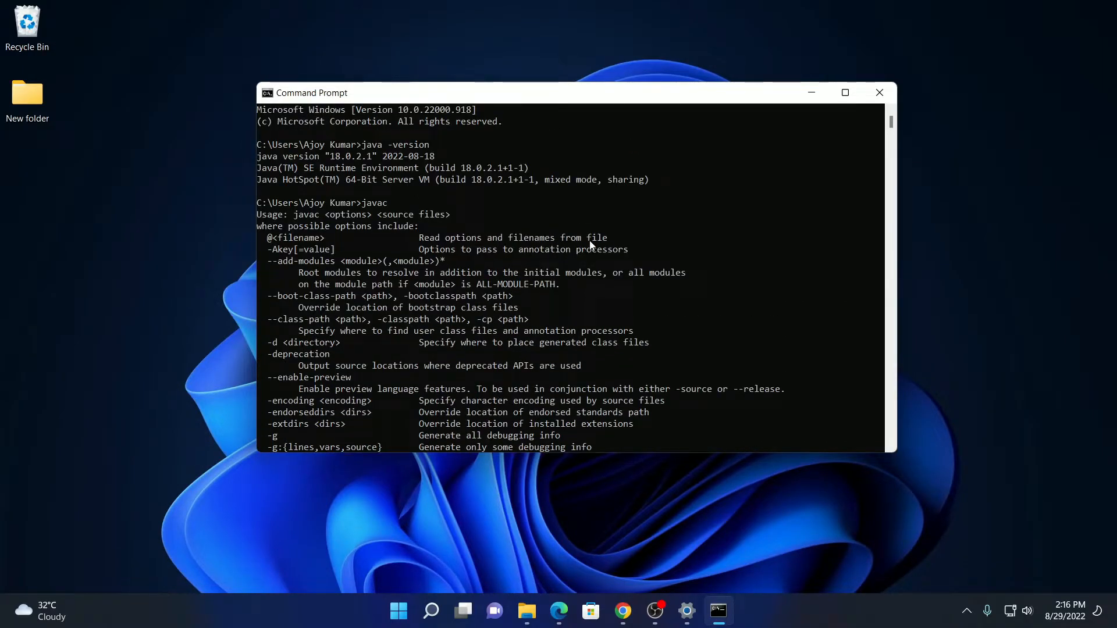
{"action": "left_click", "coordinate": [813, 94]}
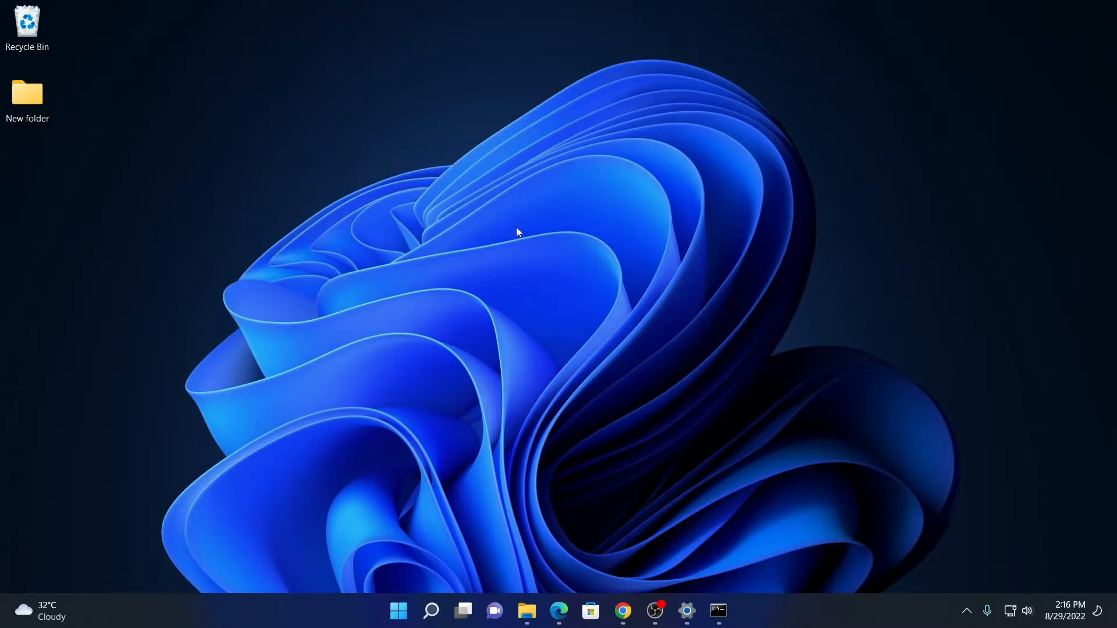
- Switch to Chrome and download the x86_64 Eclipse IDE 2022-06 installer from the Eclipse downloads page
{"action": "left_click", "coordinate": [622, 611]}
{"action": "left_click", "coordinate": [256, 13]}
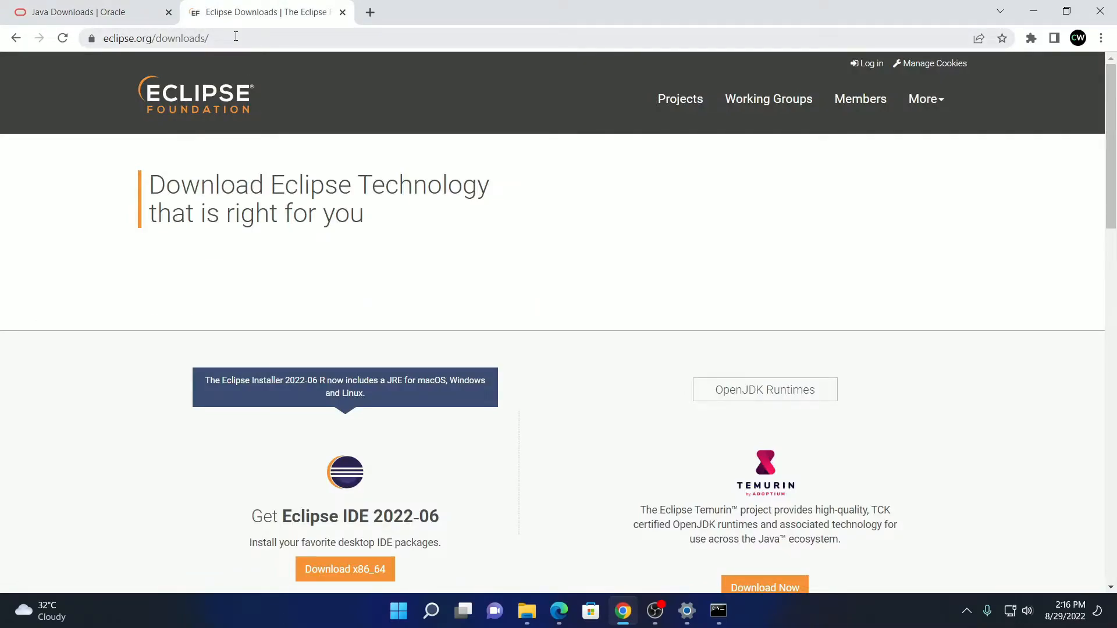
{"action": "scroll", "coordinate": [312, 349], "scroll_direction": "down", "scroll_amount": 3}
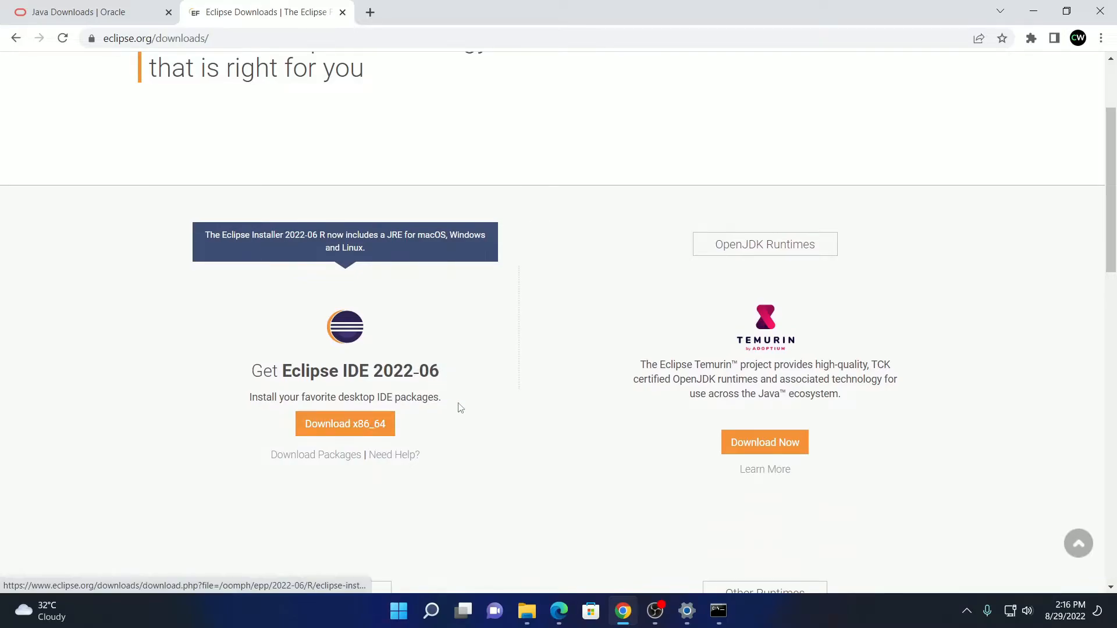
{"action": "left_click", "coordinate": [379, 423]}
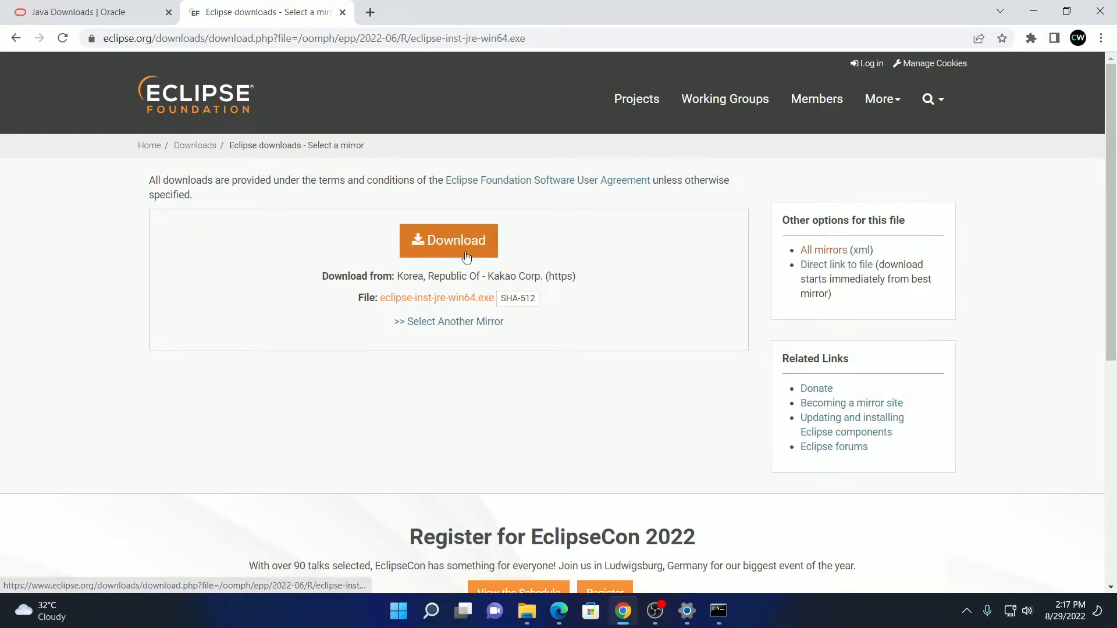
{"action": "left_click", "coordinate": [466, 253]}
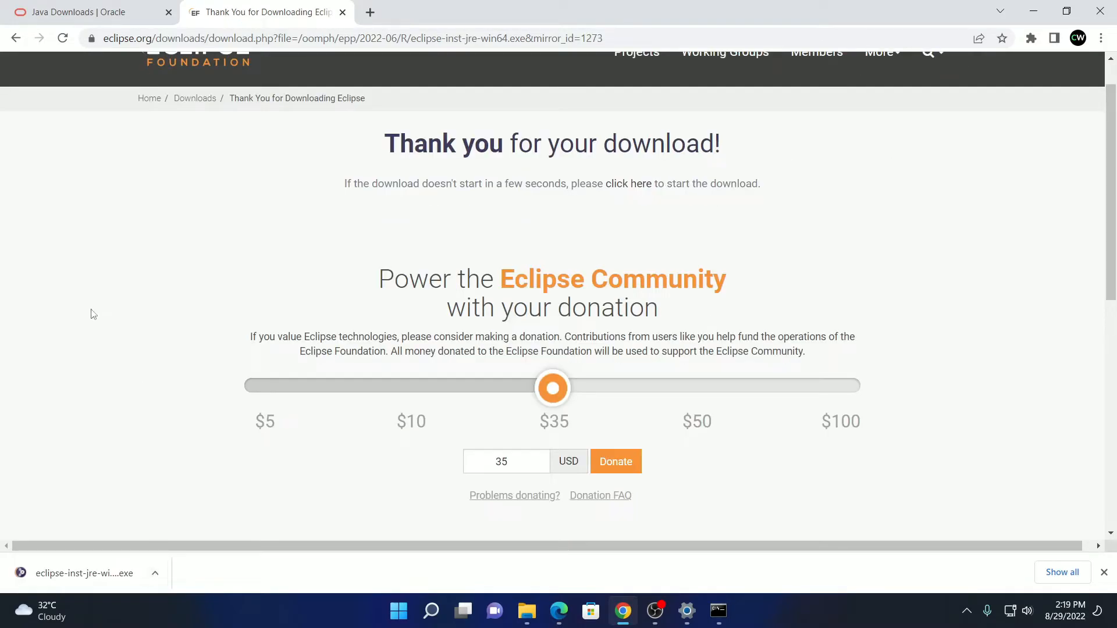
- Launch the downloaded Eclipse installer, minimize the browser, and update the installer
{"action": "left_click", "coordinate": [155, 573]}
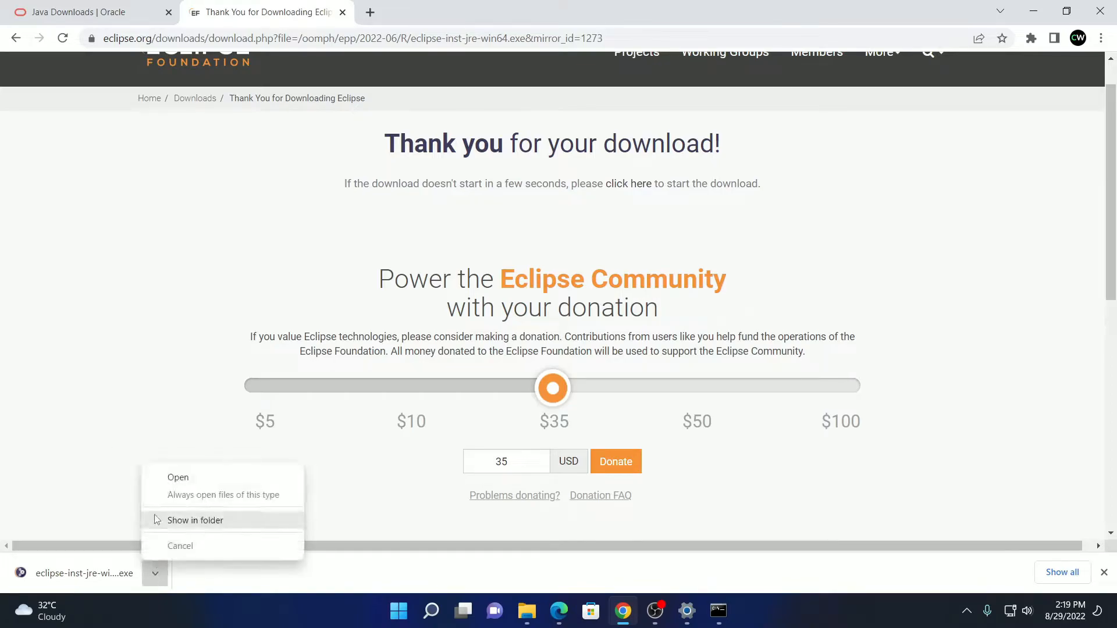
{"action": "left_click", "coordinate": [180, 478]}
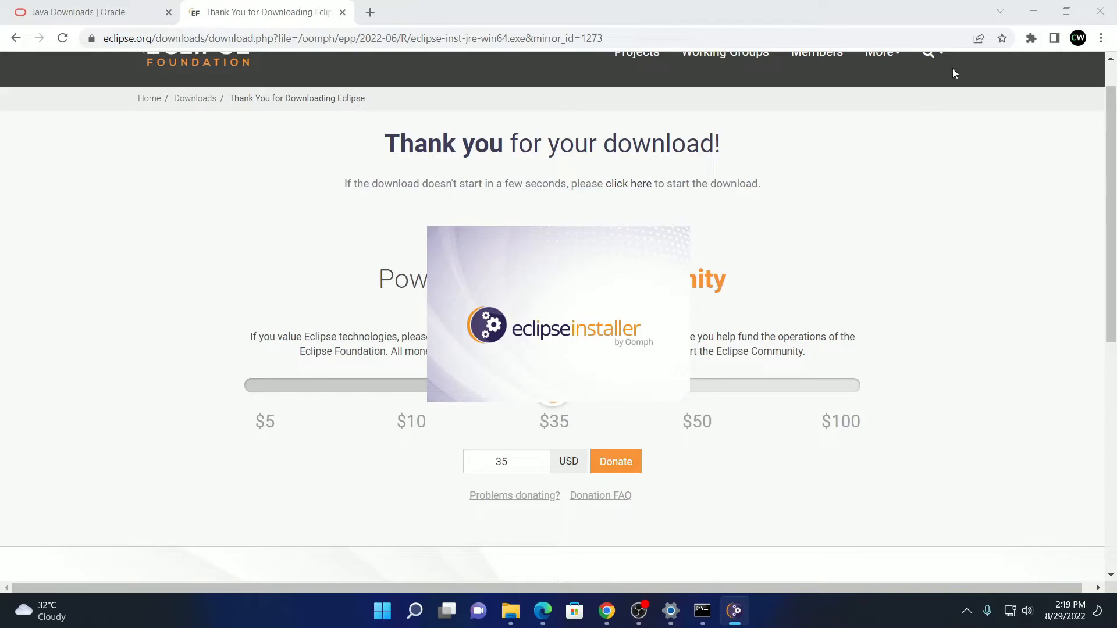
{"action": "left_click", "coordinate": [1037, 8]}
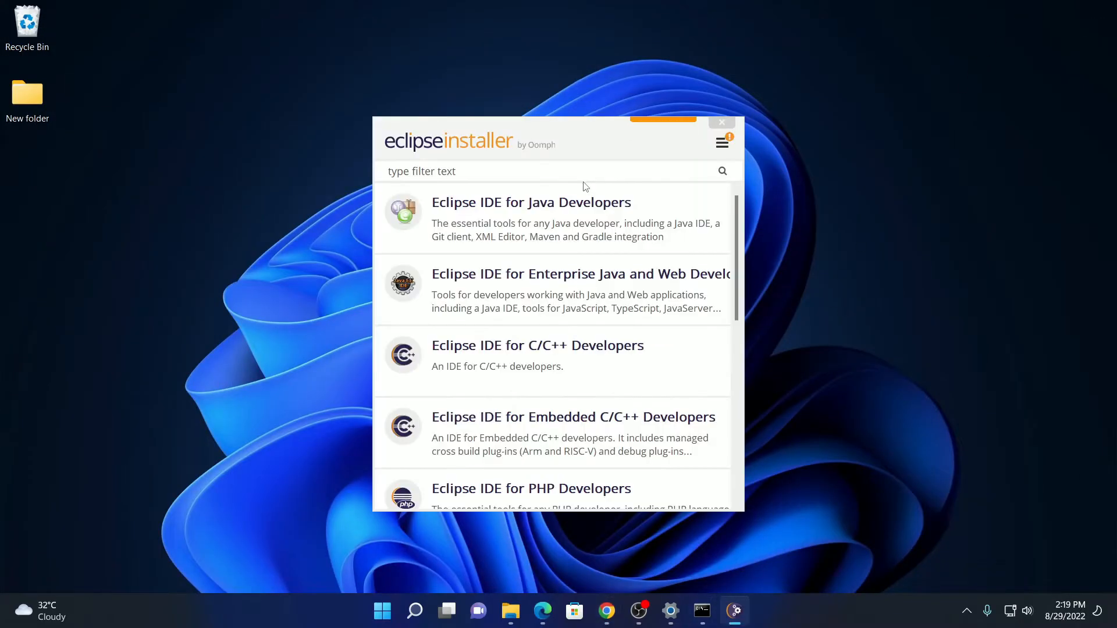
{"action": "left_click", "coordinate": [725, 147]}
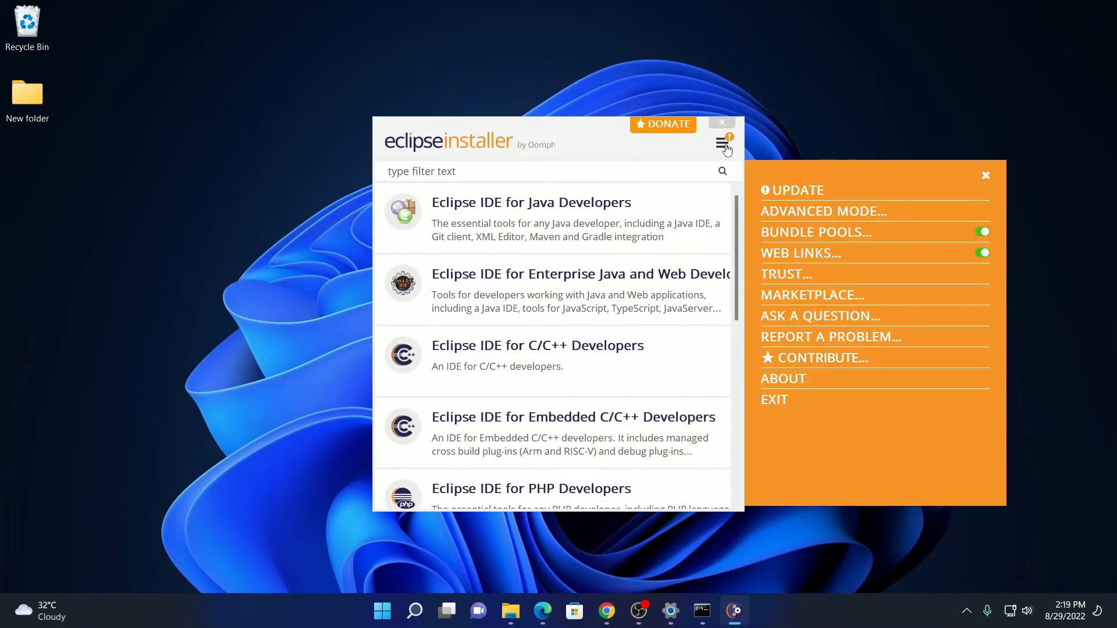
{"action": "left_click", "coordinate": [786, 196]}
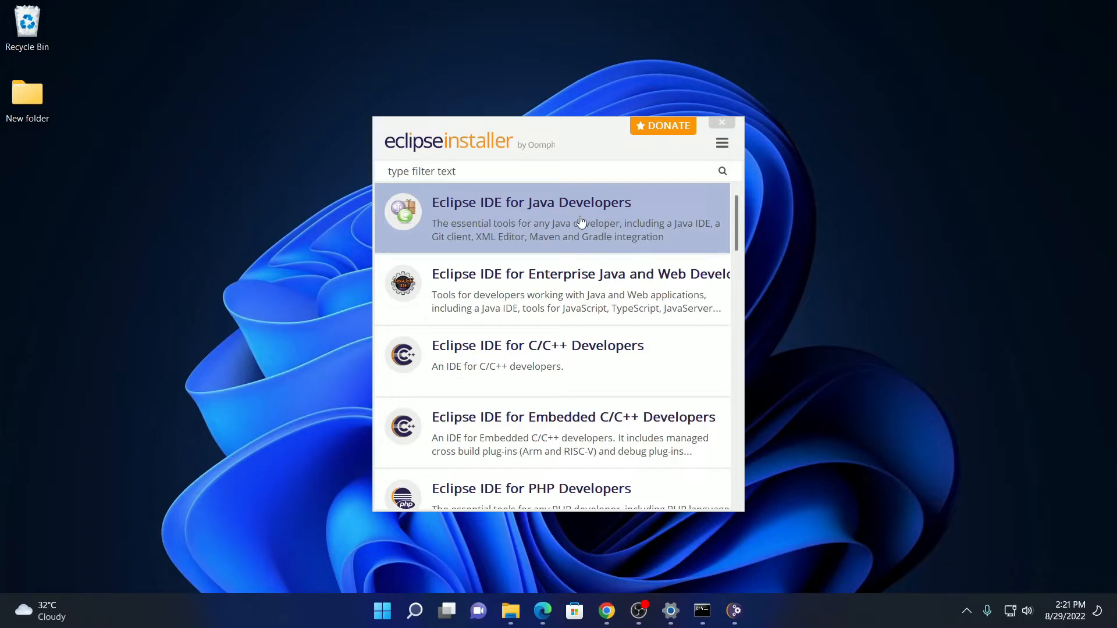
- Install Eclipse IDE for Java Developers, version 2022-06, using the jdk-18.0.2.1 VM with start menu entry and desktop shortcut enabled
{"action": "left_click", "coordinate": [522, 218]}
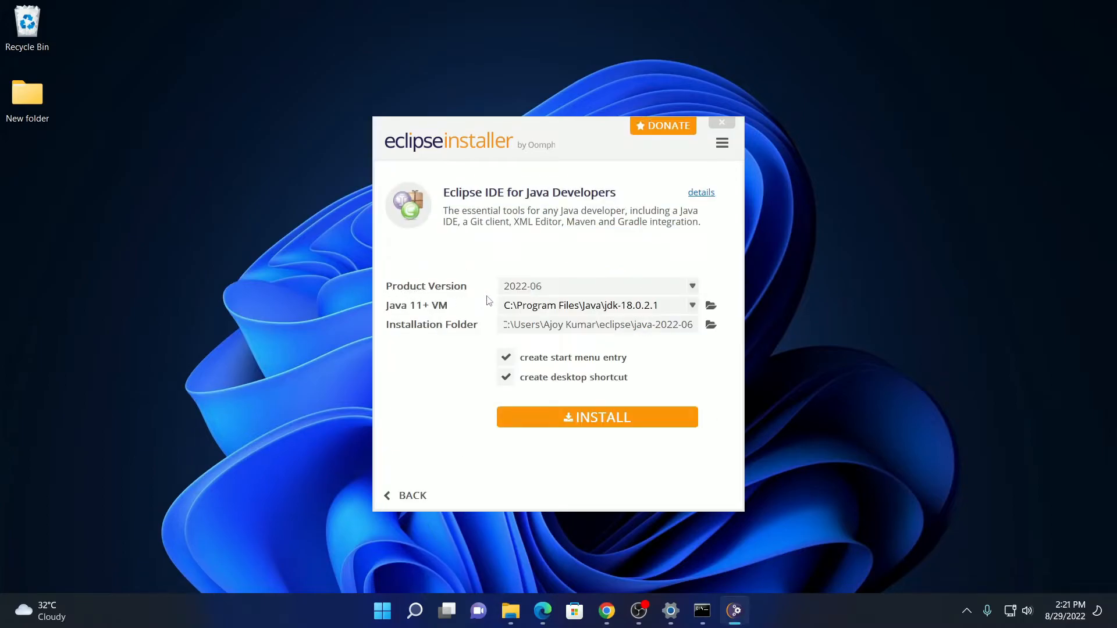
{"action": "left_click", "coordinate": [693, 290]}
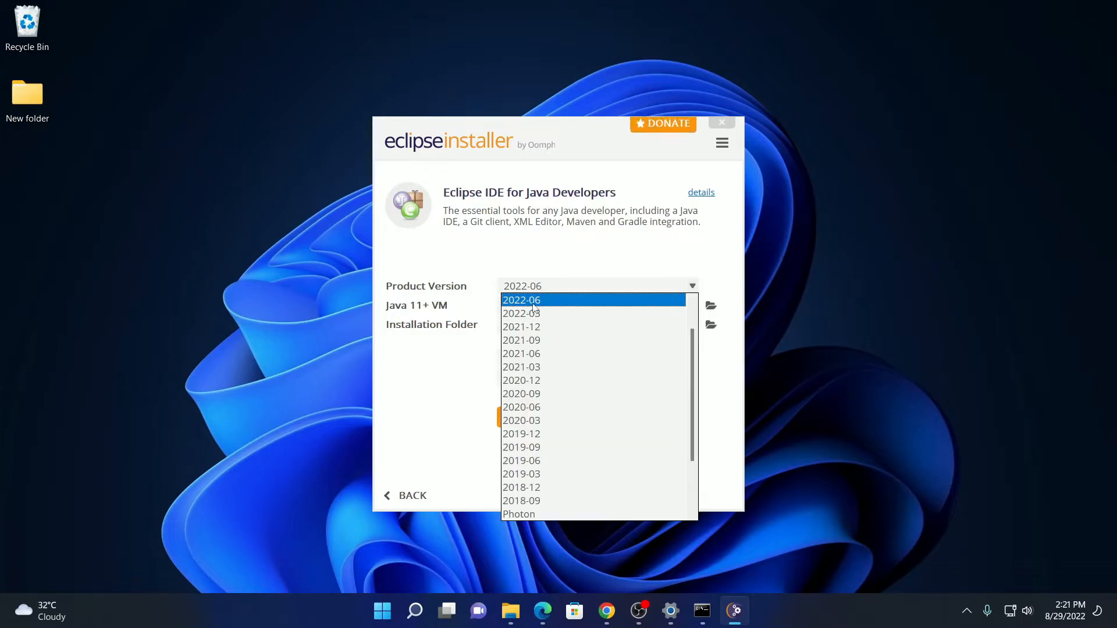
{"action": "left_click", "coordinate": [533, 302]}
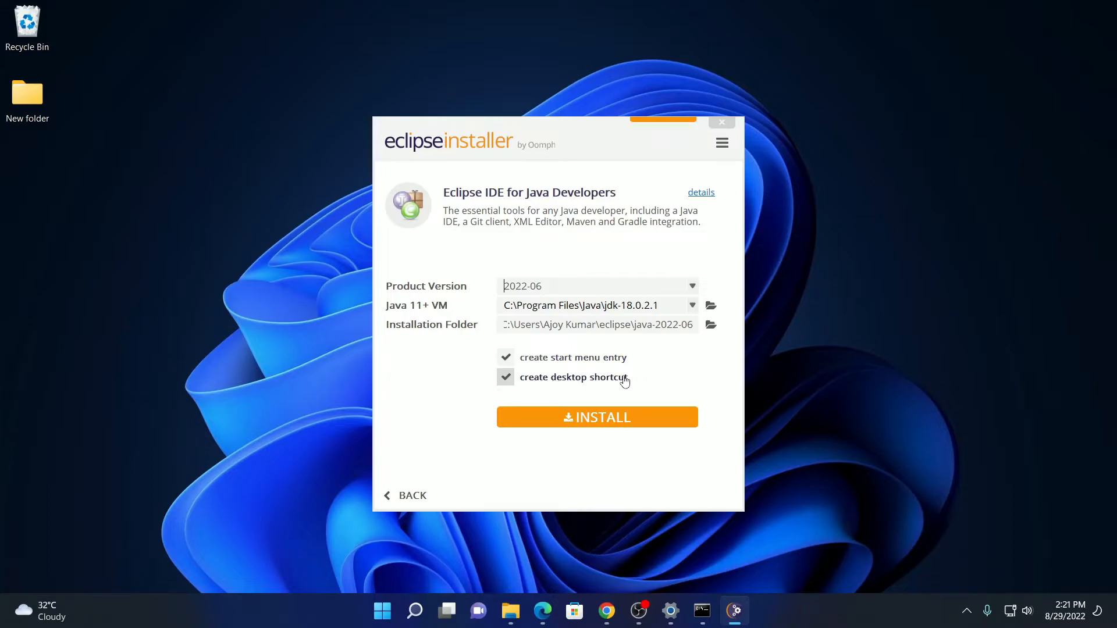
{"action": "left_click", "coordinate": [592, 418]}
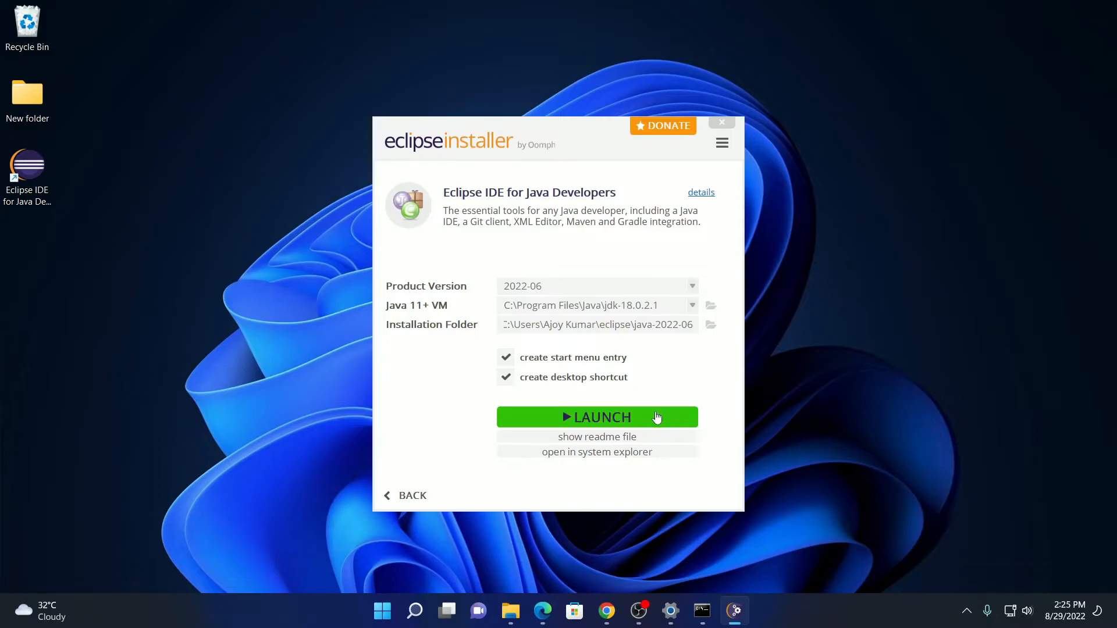
- Launch the installed Eclipse IDE with the default eclipse-workspace folder as its workspace
{"action": "left_click", "coordinate": [670, 419]}
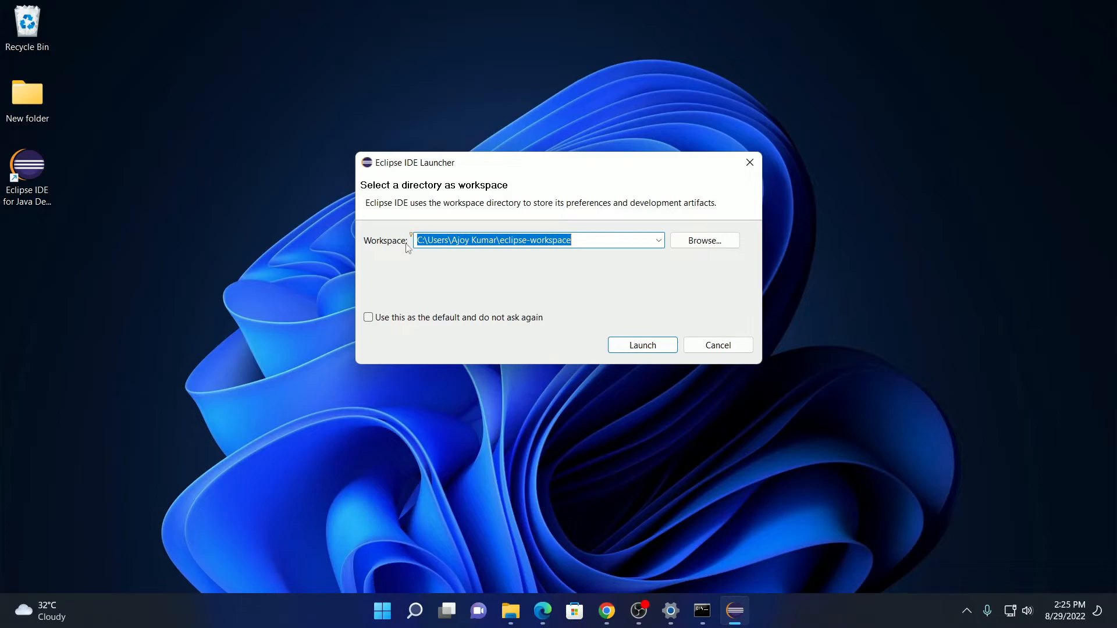
{"action": "left_click", "coordinate": [703, 242]}
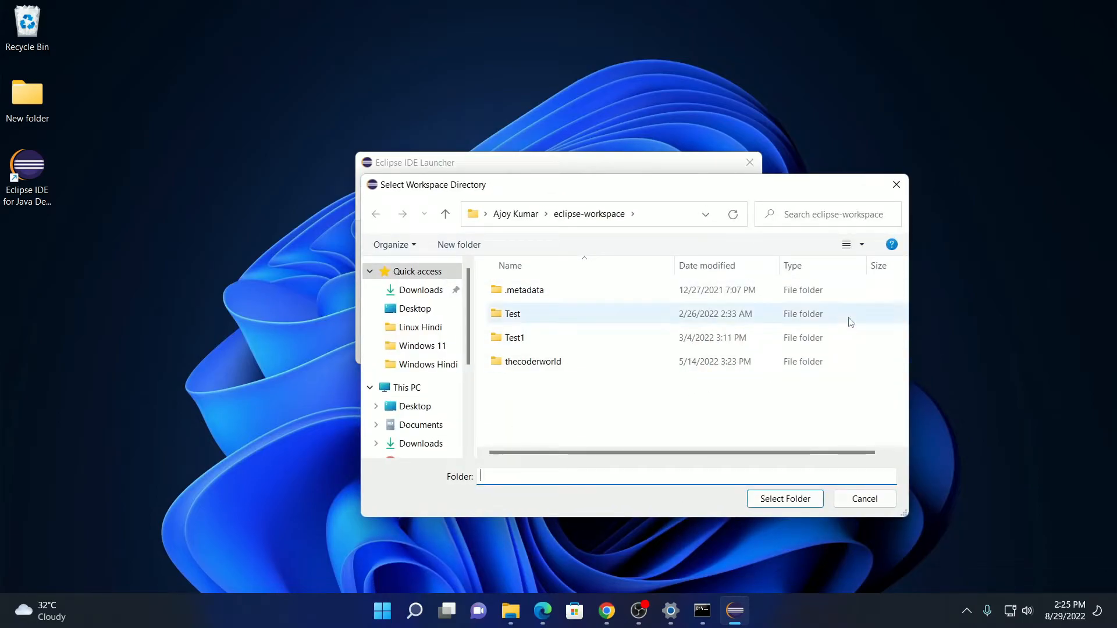
{"action": "left_click", "coordinate": [901, 184]}
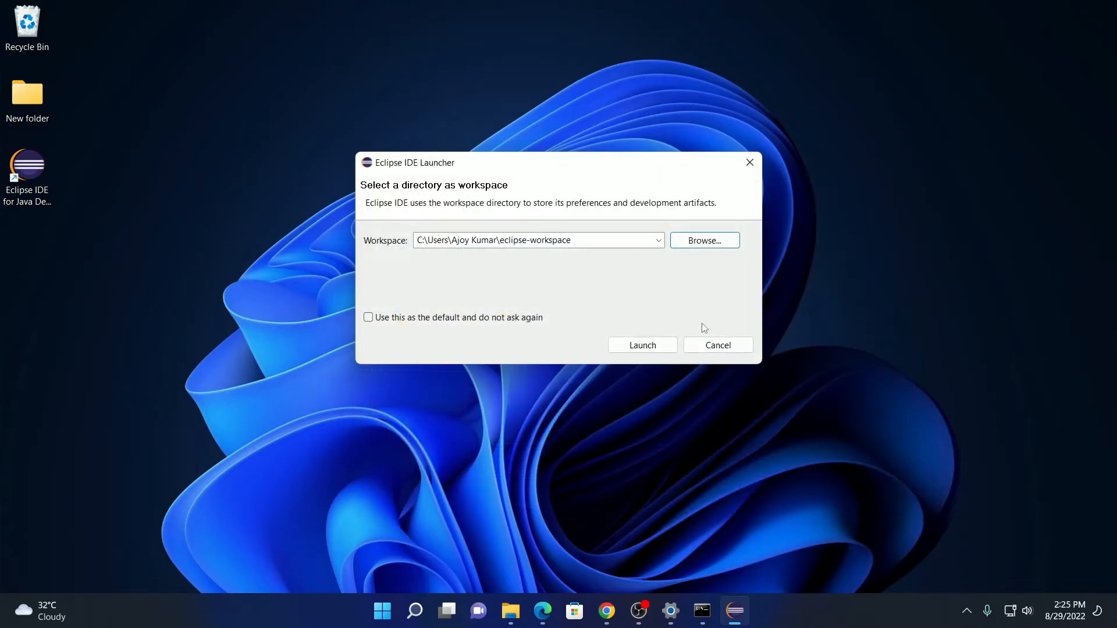
{"action": "left_click", "coordinate": [653, 347]}
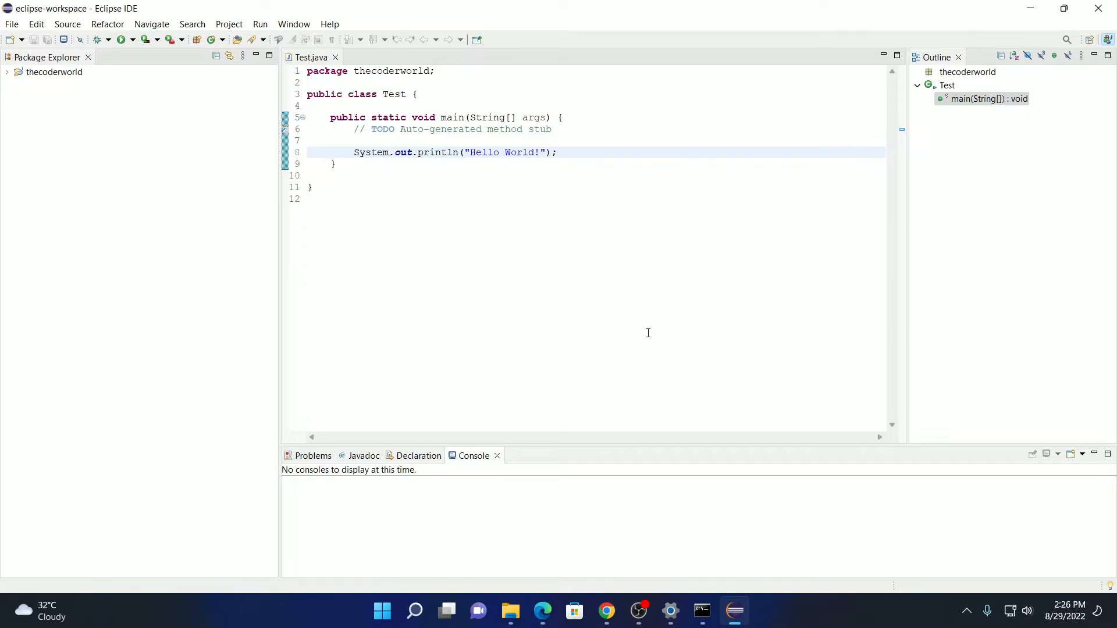
{"action": "left_click", "coordinate": [499, 290]}
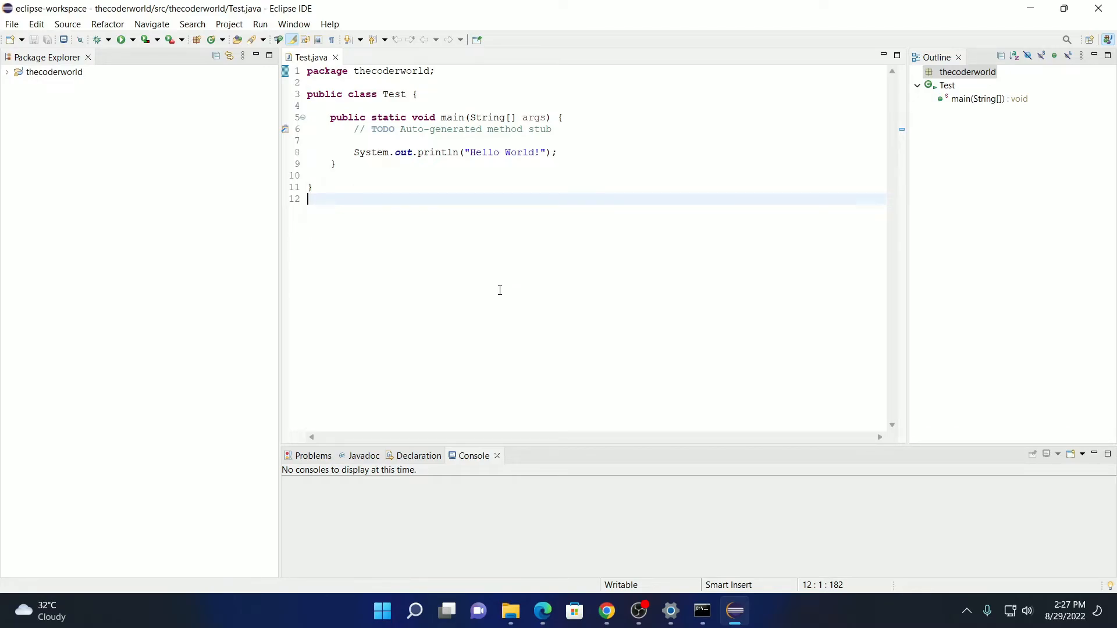
- Create a Java project named Demo in the default location with JavaSE-17 and no module-info.java file
{"action": "left_click", "coordinate": [13, 25]}
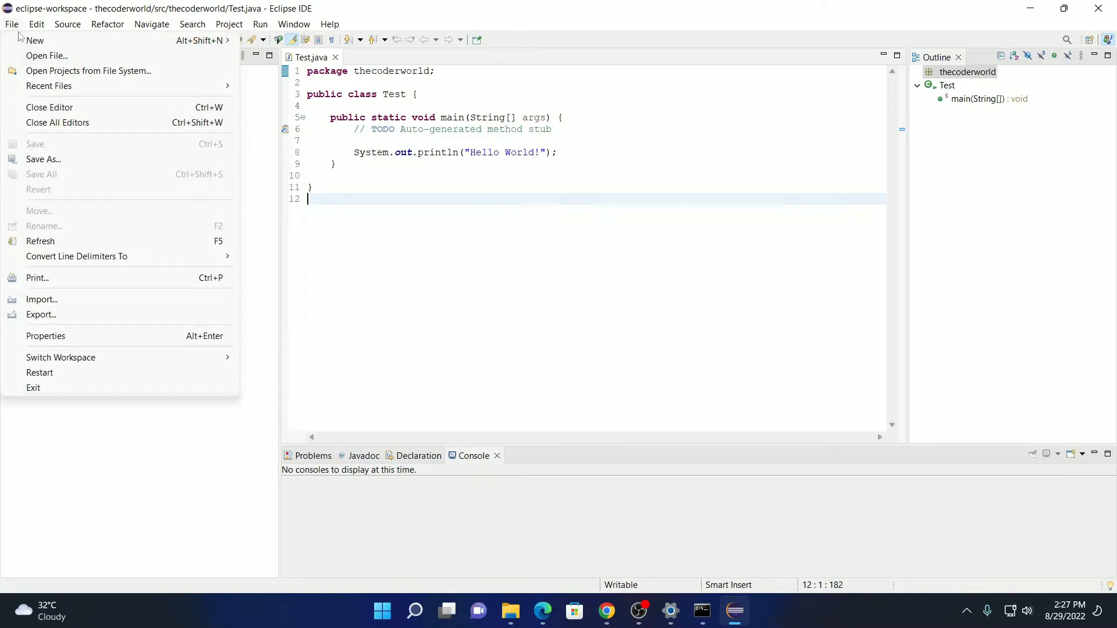
{"action": "mouse_move", "coordinate": [117, 41]}
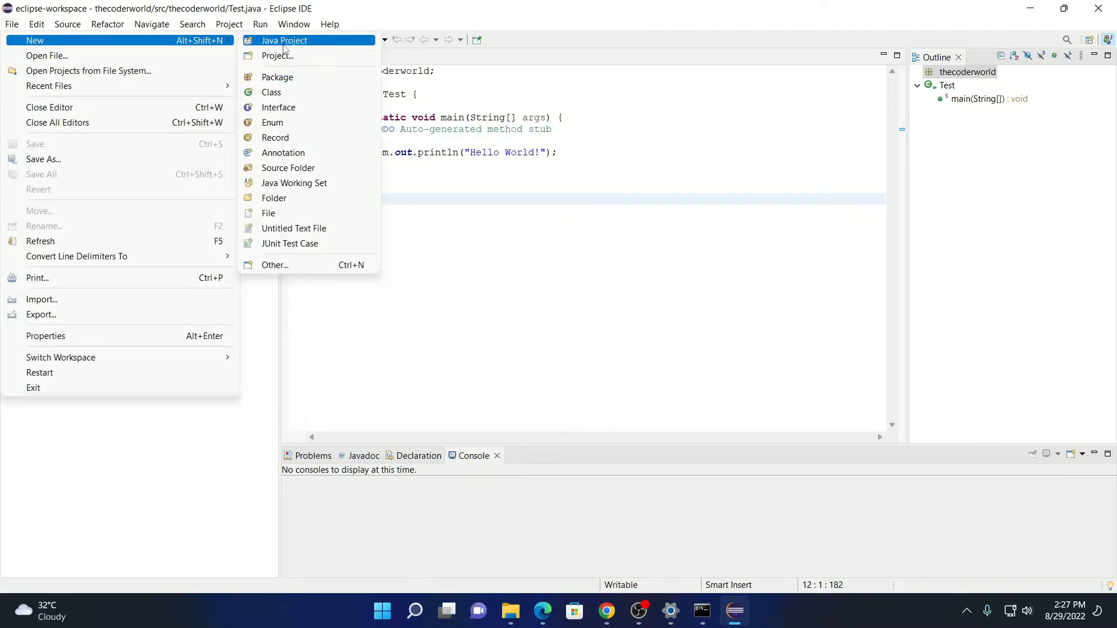
{"action": "left_click", "coordinate": [284, 42]}
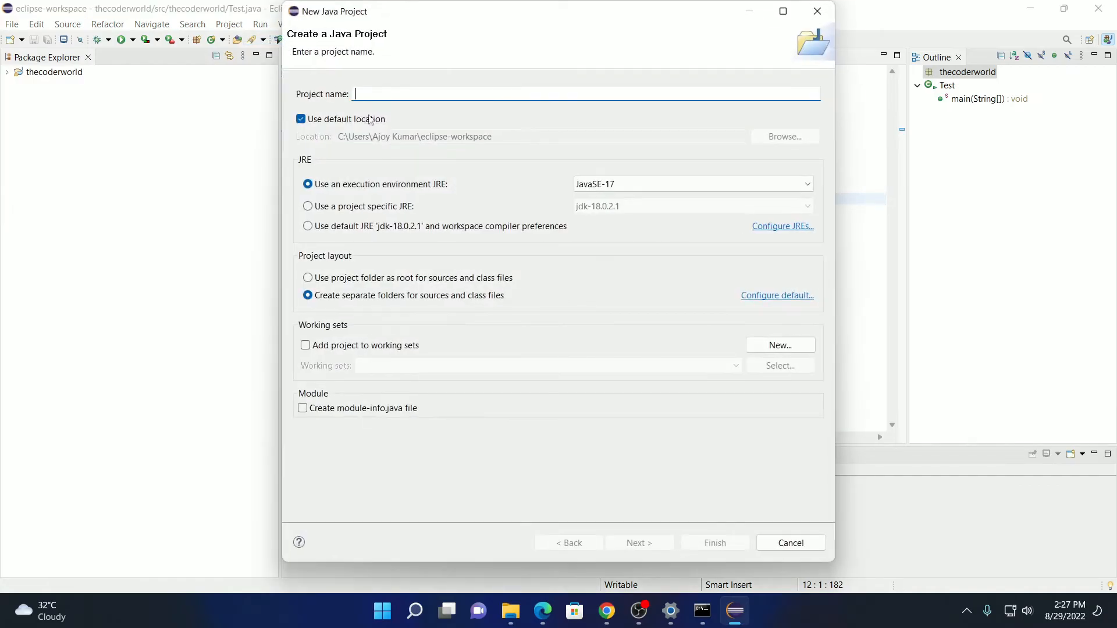
{"action": "type", "text": "Demo"}
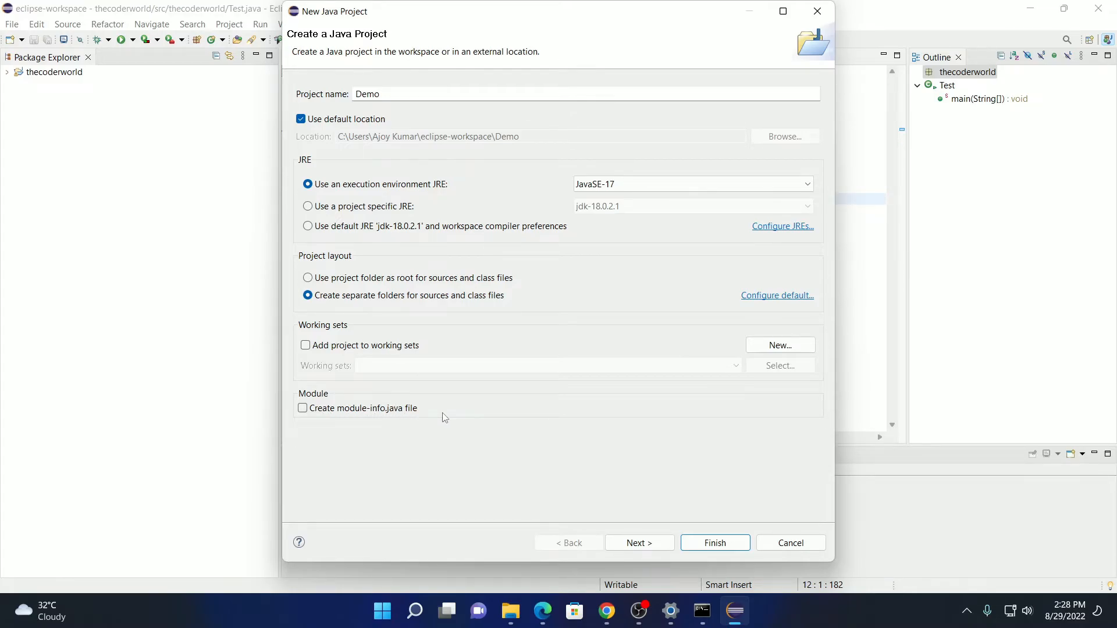
{"action": "left_click", "coordinate": [303, 409]}
{"action": "left_click", "coordinate": [639, 542]}
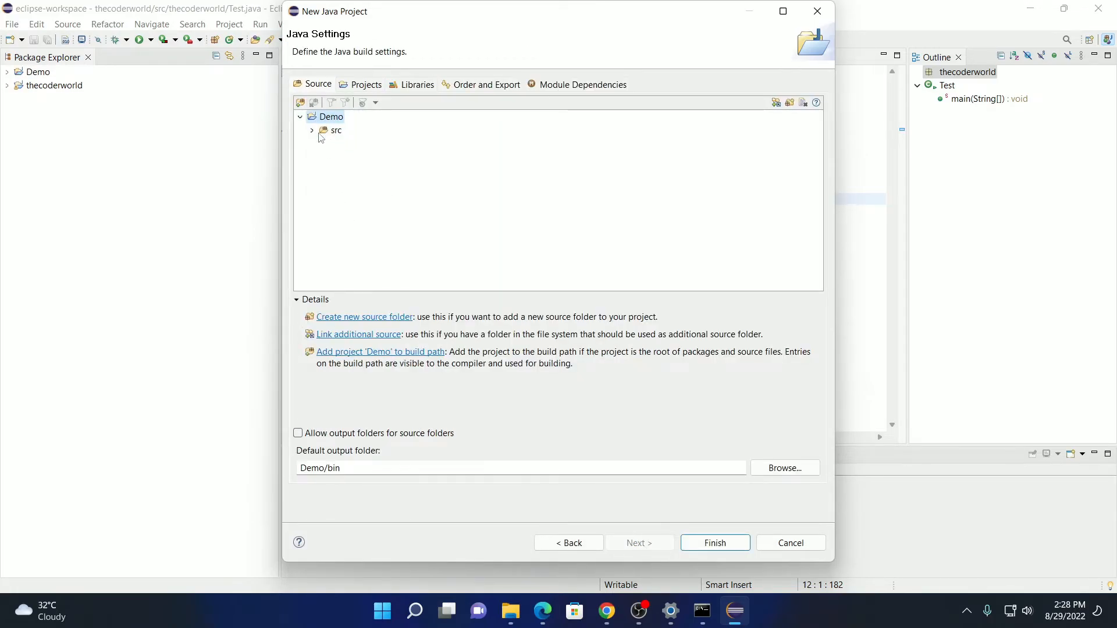
{"action": "left_click", "coordinate": [312, 131]}
{"action": "left_click", "coordinate": [720, 543]}
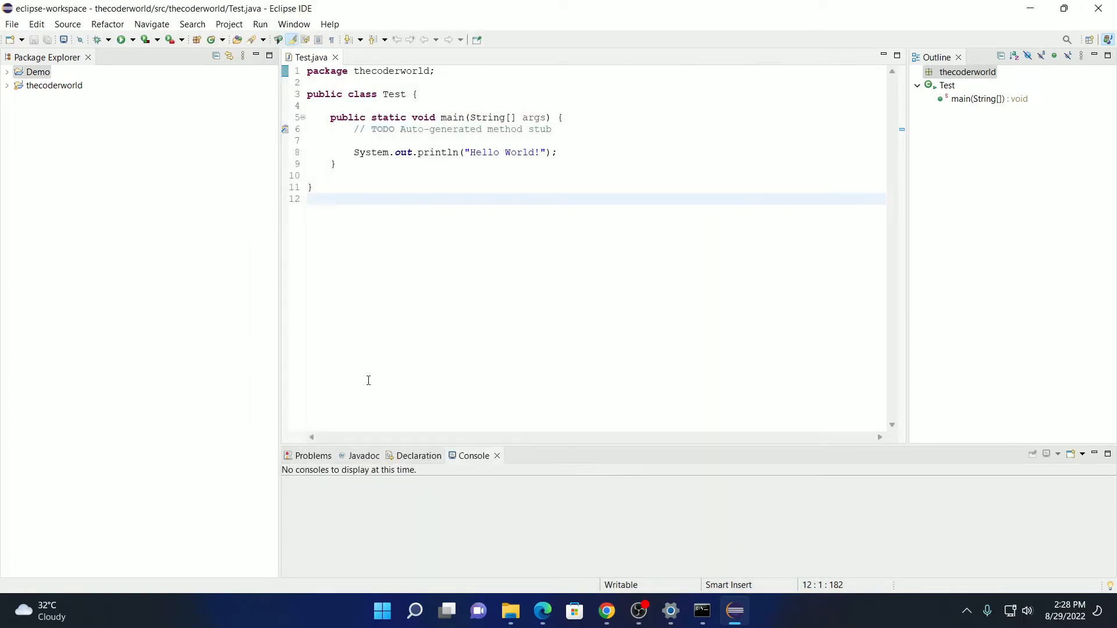
- Create a public class named demo in the Demo project's src folder, including a public static void main(String[] args) method stub
{"action": "left_click", "coordinate": [7, 72]}
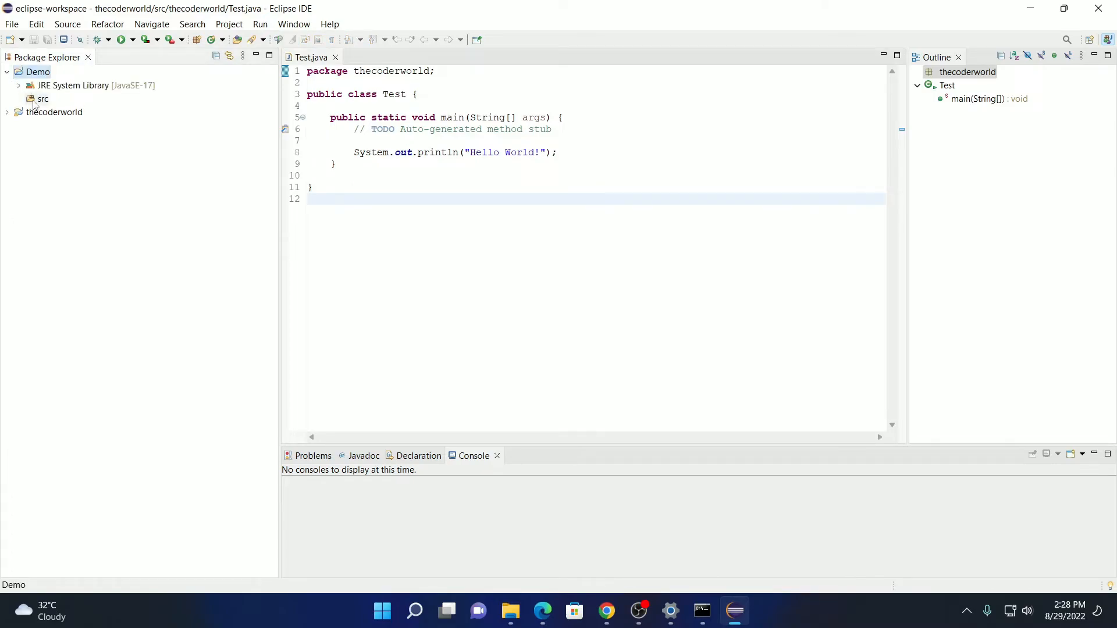
{"action": "left_click", "coordinate": [40, 103]}
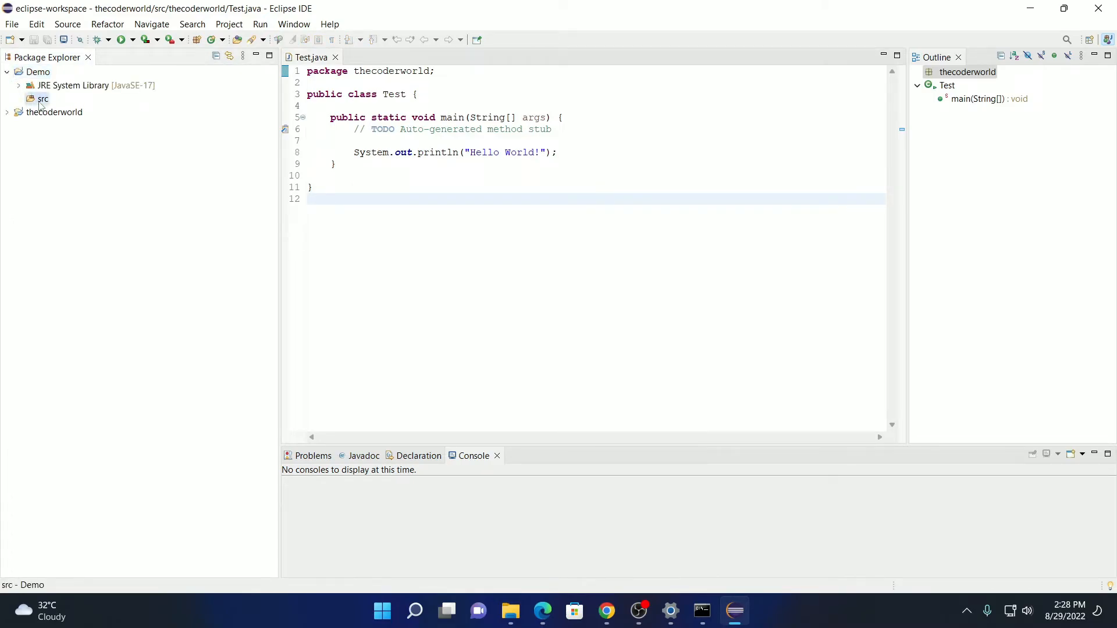
{"action": "right_click", "coordinate": [41, 105]}
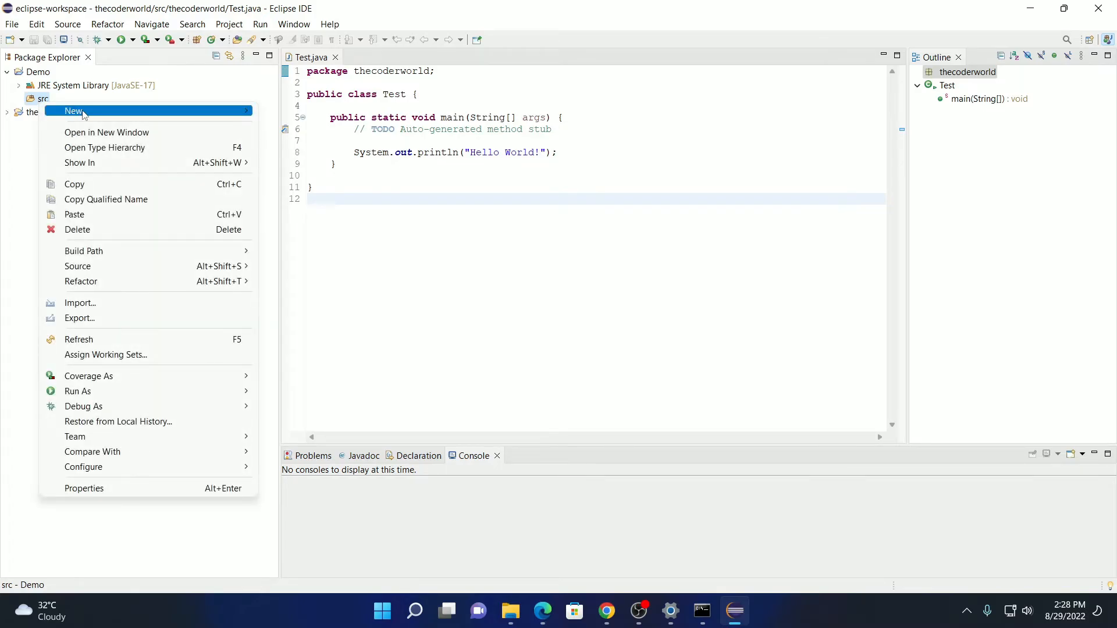
{"action": "mouse_move", "coordinate": [84, 111]}
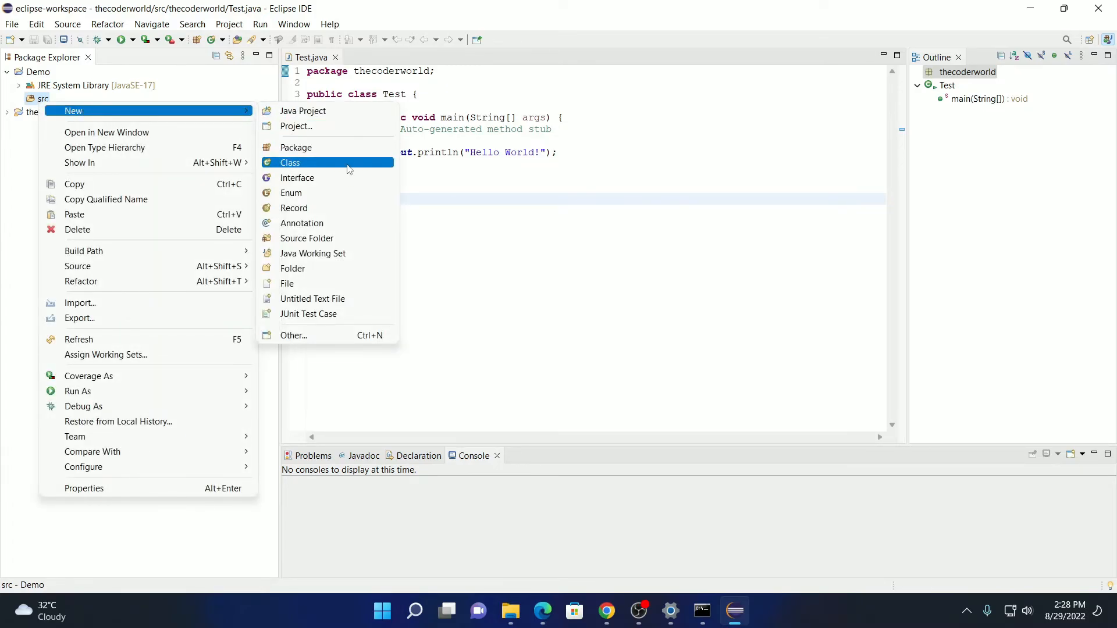
{"action": "left_click", "coordinate": [349, 169]}
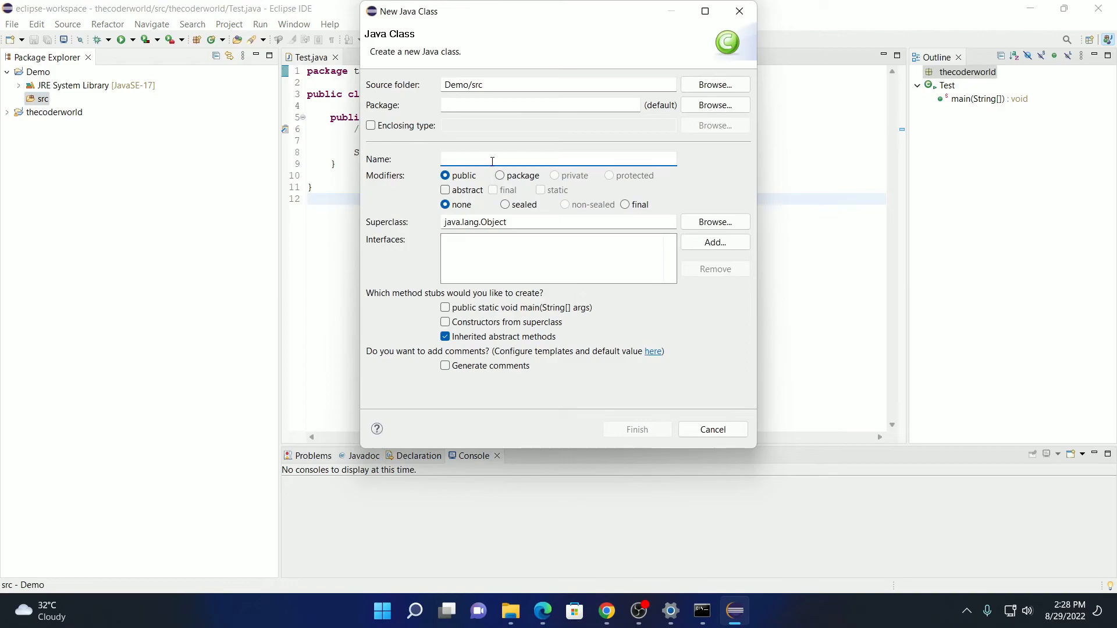
{"action": "type", "text": "demo"}
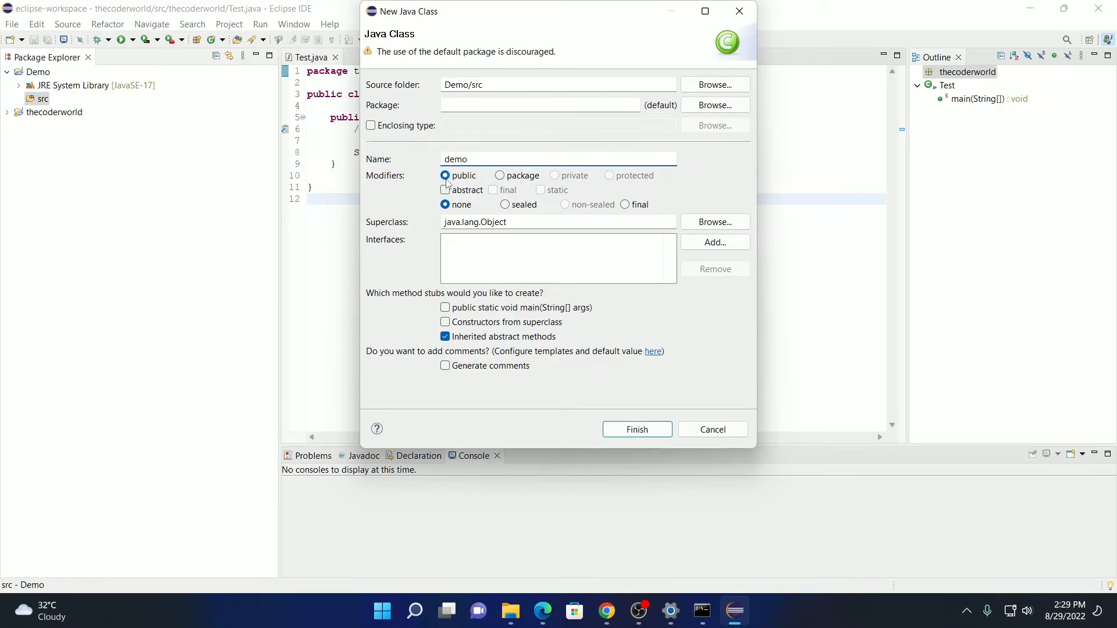
{"action": "left_click", "coordinate": [446, 176]}
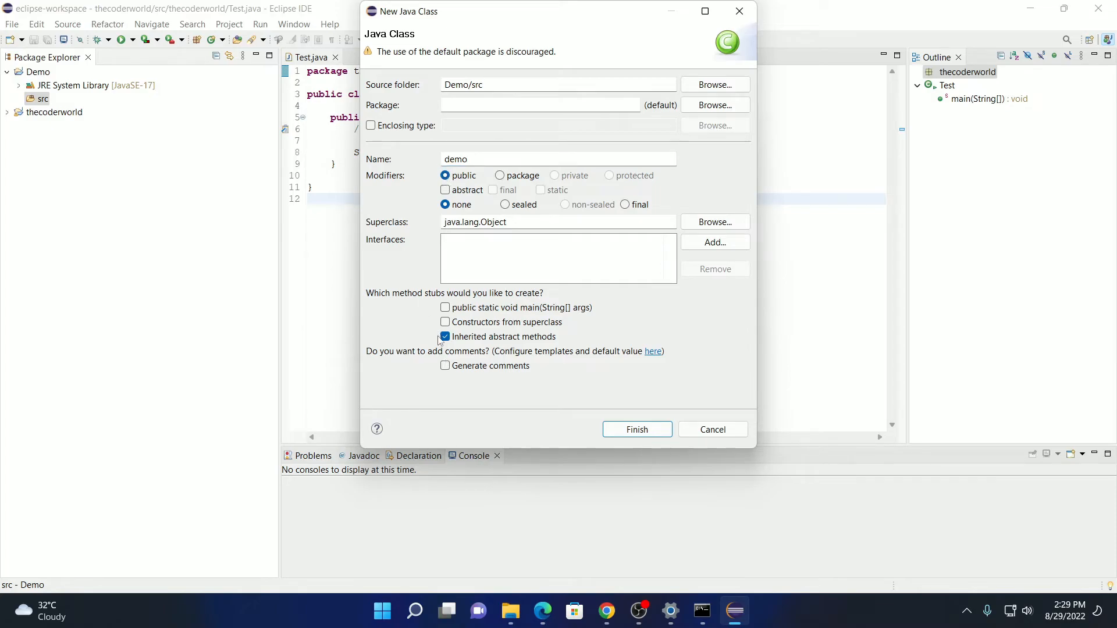
{"action": "left_click", "coordinate": [445, 307]}
{"action": "left_click", "coordinate": [656, 434]}
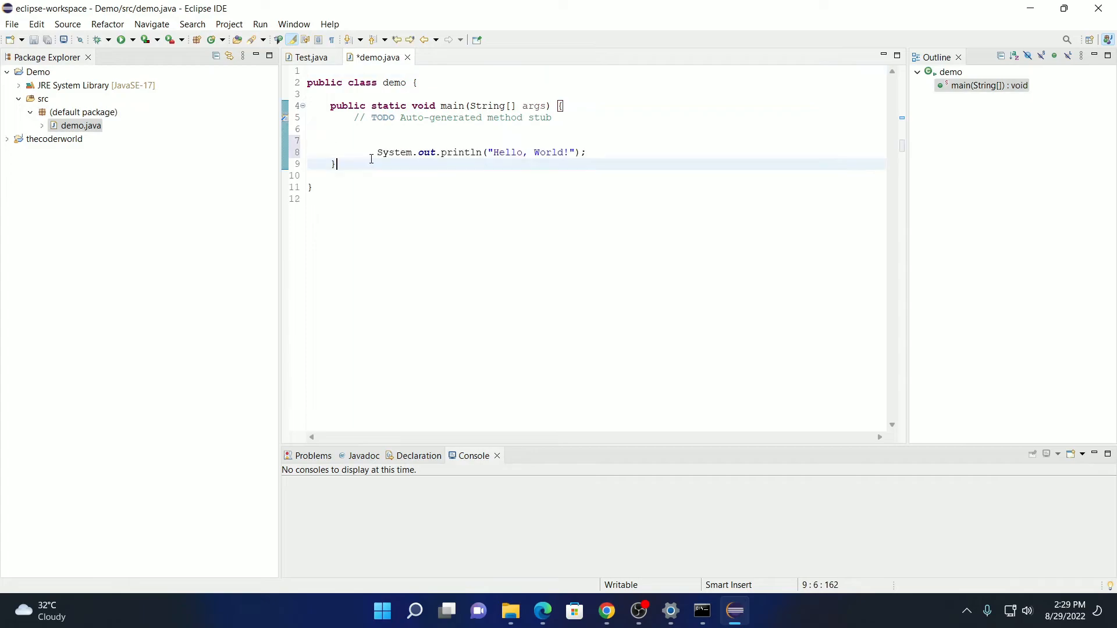
- Review the "Hello, World!" print statement in the main method of demo.java and save all open files
{"action": "left_click", "coordinate": [408, 154]}
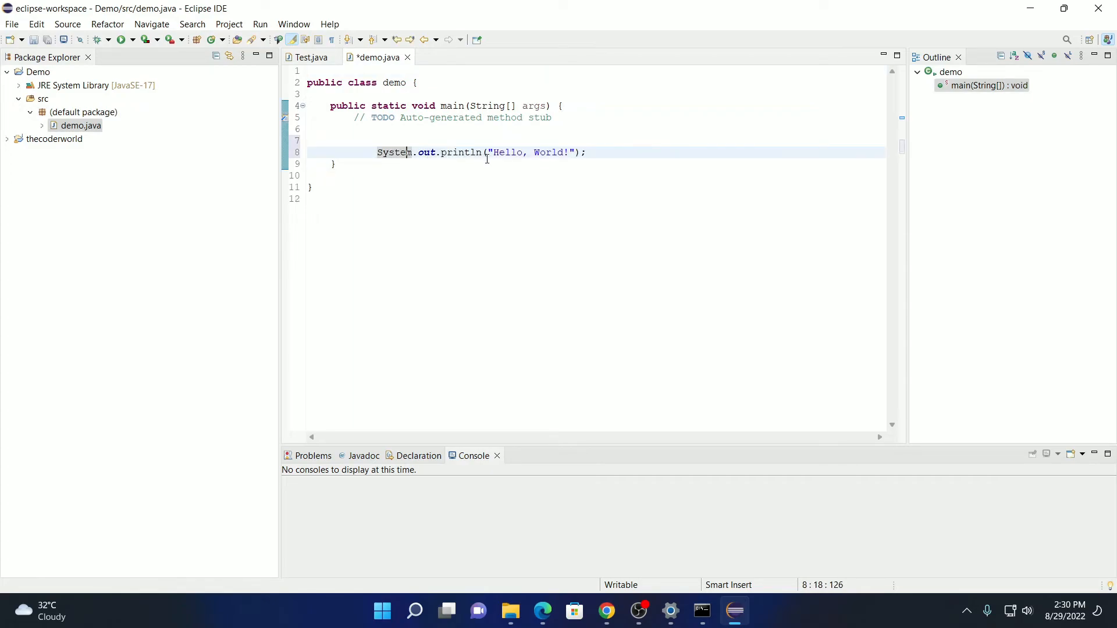
{"action": "left_click_drag", "start_coordinate": [493, 155], "coordinate": [569, 156]}
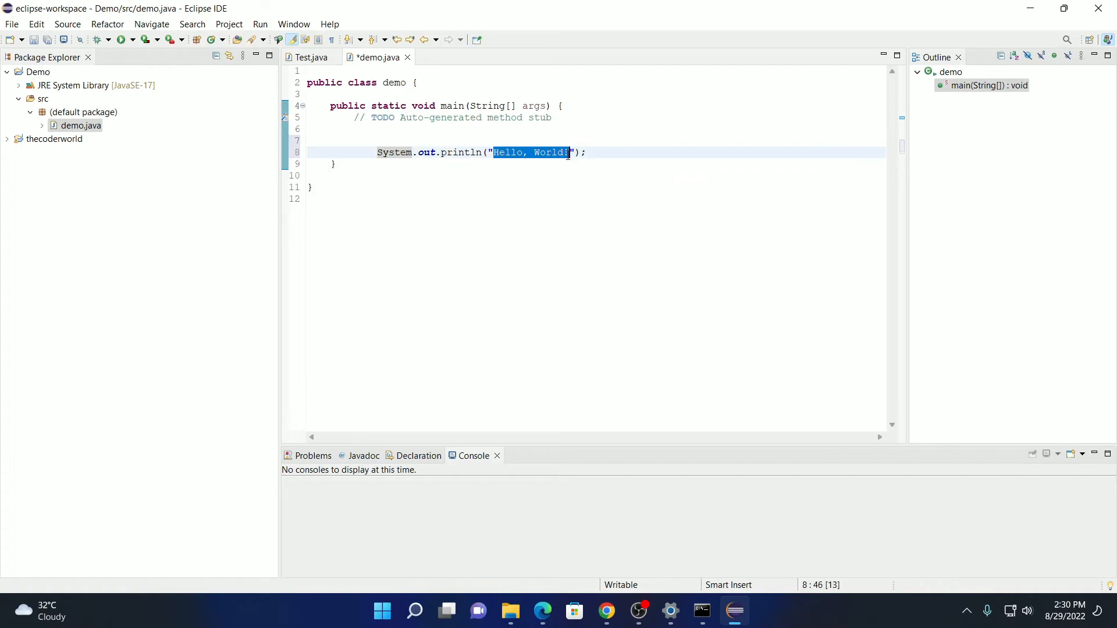
{"action": "left_click", "coordinate": [527, 183]}
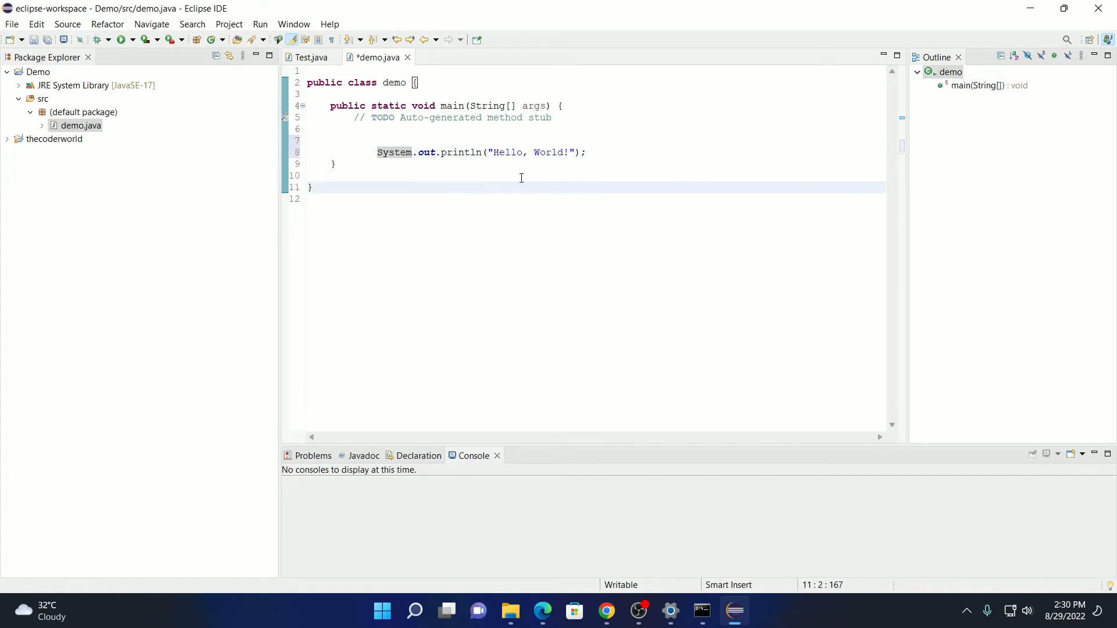
{"action": "left_click", "coordinate": [12, 24]}
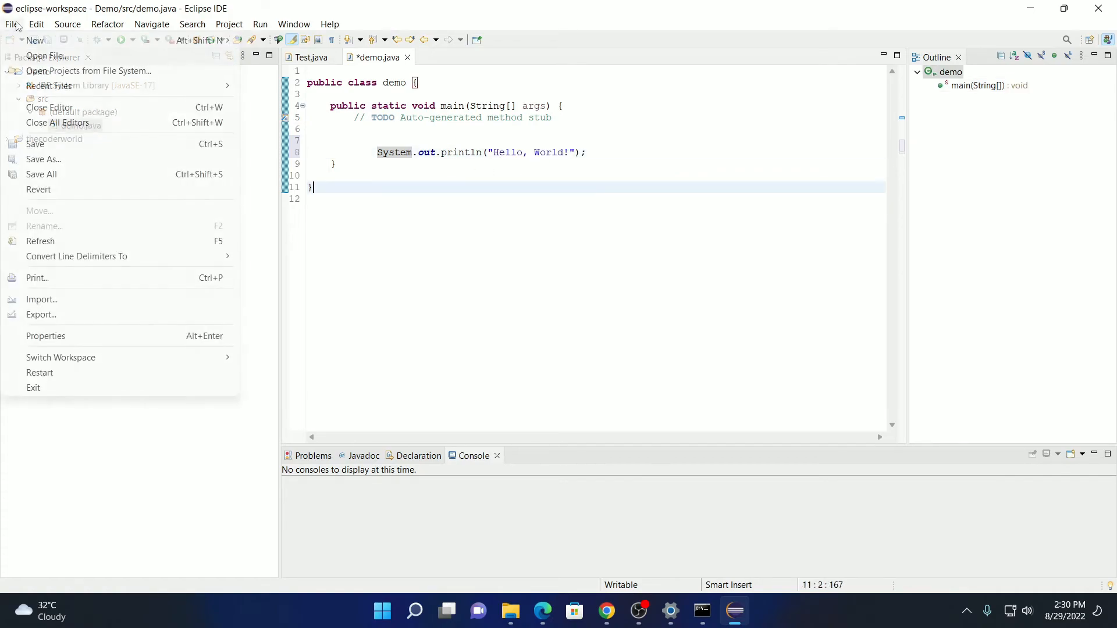
{"action": "left_click", "coordinate": [59, 179]}
{"action": "left_click", "coordinate": [532, 131]}
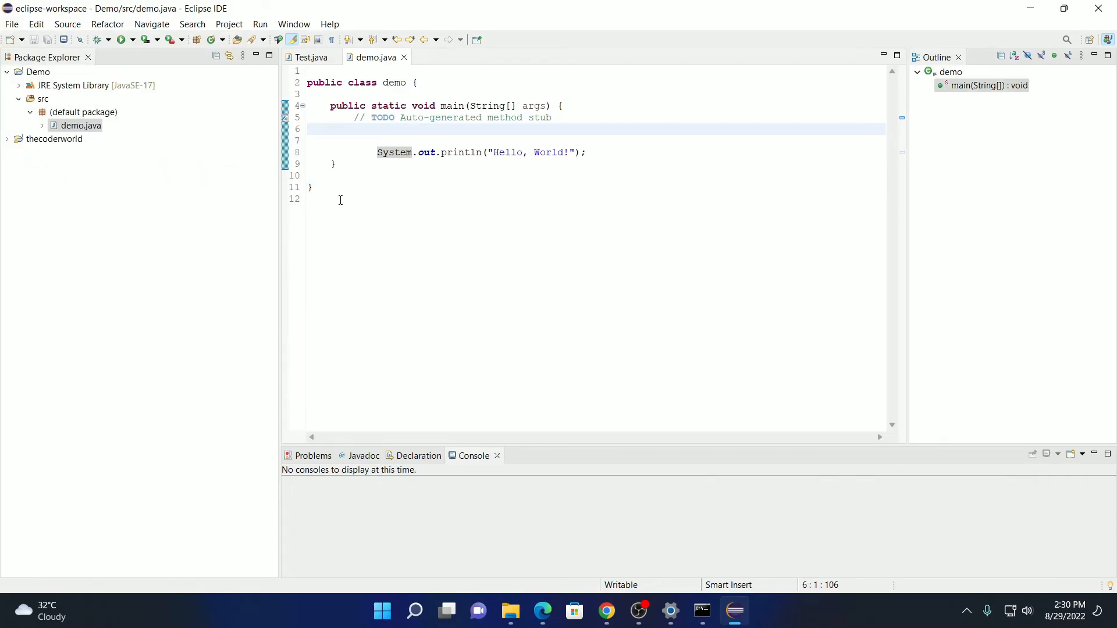
- Run the demo class and highlight its printed output in the console
{"action": "left_click", "coordinate": [262, 26]}
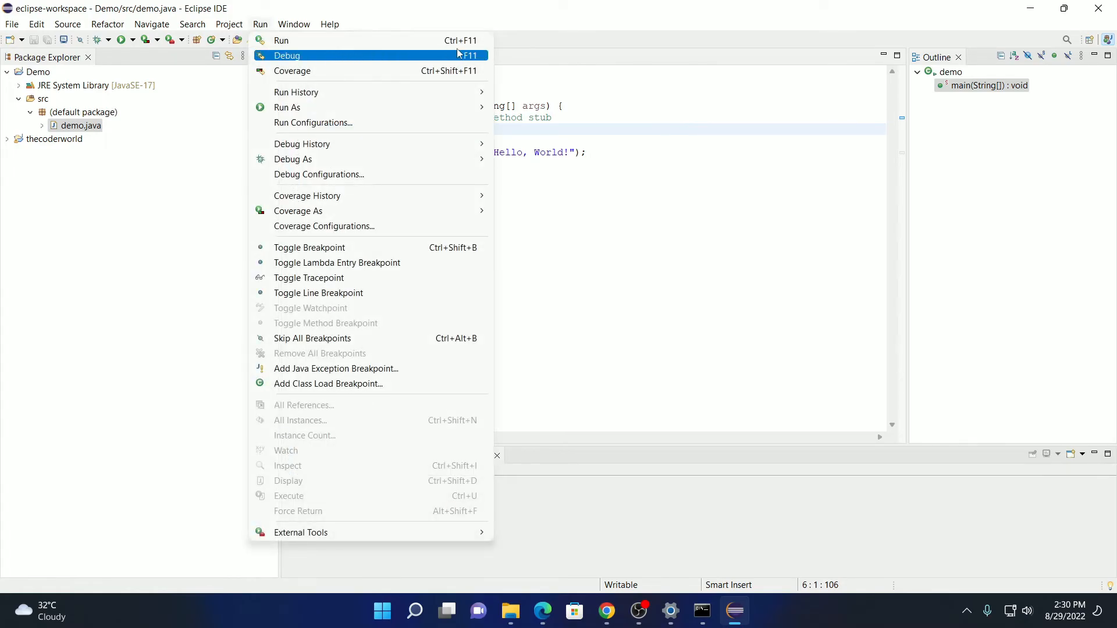
{"action": "left_click", "coordinate": [475, 42]}
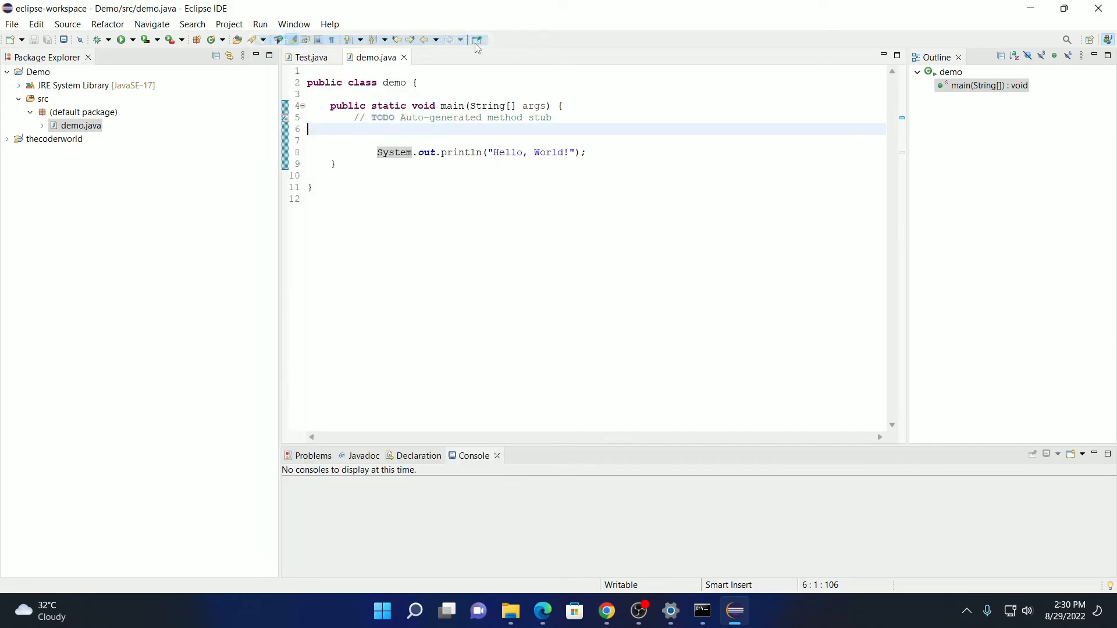
{"action": "left_click_drag", "start_coordinate": [359, 483], "coordinate": [283, 482]}
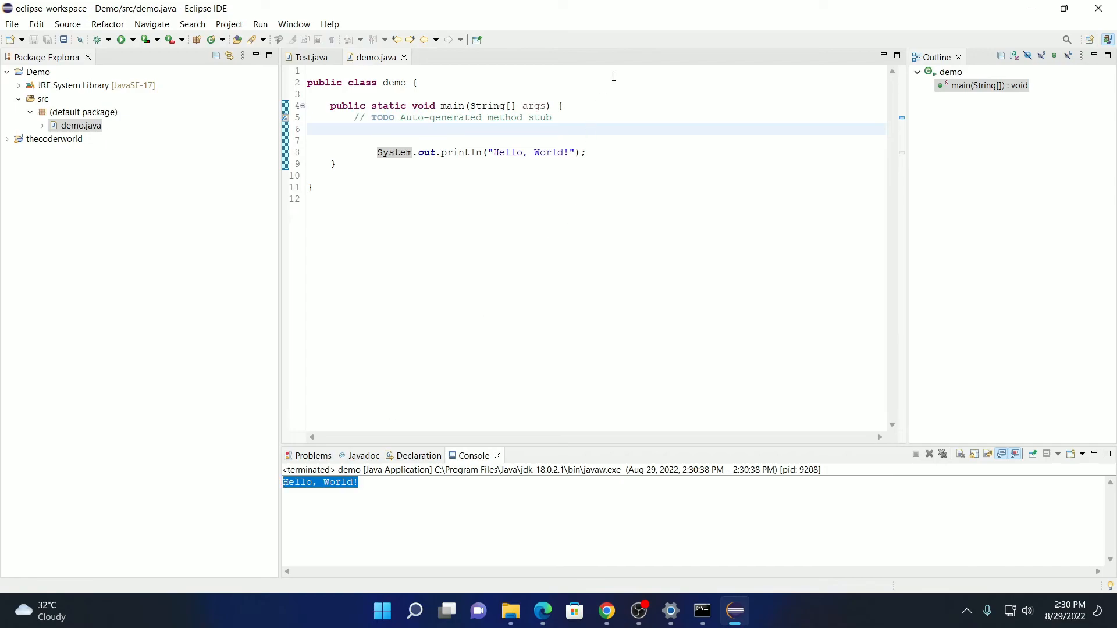
- Duplicate the println statement on the line below and change the copy's text to "Welcome to thecoderworld"
{"action": "left_click", "coordinate": [599, 161]}
{"action": "left_click_drag", "start_coordinate": [594, 153], "coordinate": [381, 150]}
{"action": "key", "text": "ctrl+c"}
{"action": "left_click", "coordinate": [599, 154]}
{"action": "key", "text": "Return"}
{"action": "key", "text": "ctrl+v"}
{"action": "double_click", "coordinate": [573, 164]}
{"action": "type", "text": "We"}
{"action": "type", "text": "lcome t"}
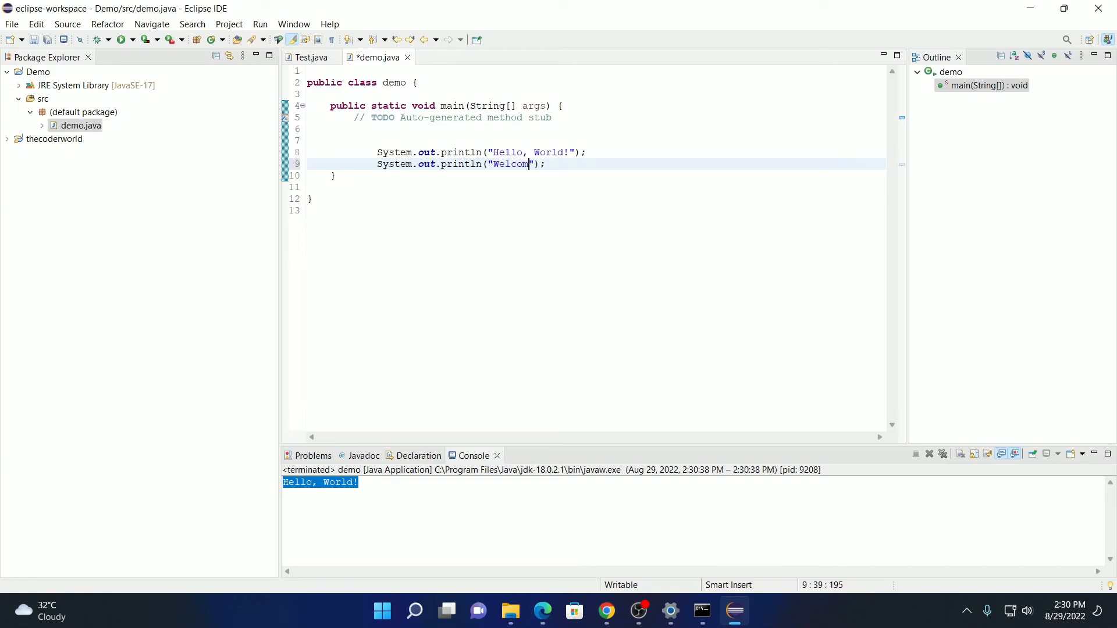
{"action": "type", "text": "o thecoderworld"}
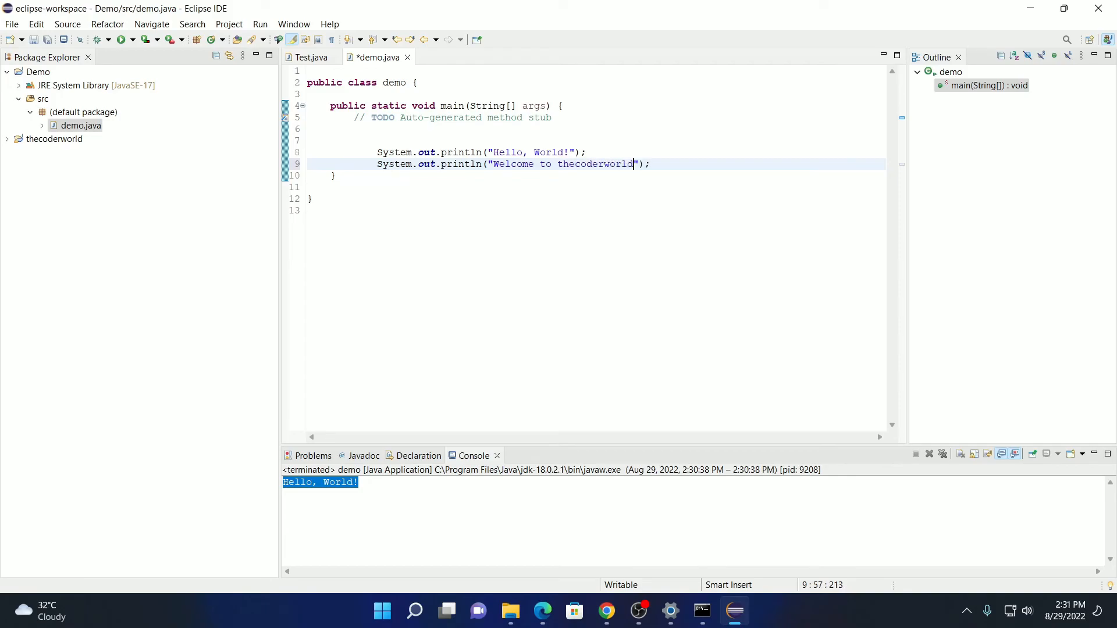
{"action": "key", "text": "Up"}
- Save all open files and run the demo class with both print statements
{"action": "left_click", "coordinate": [12, 24]}
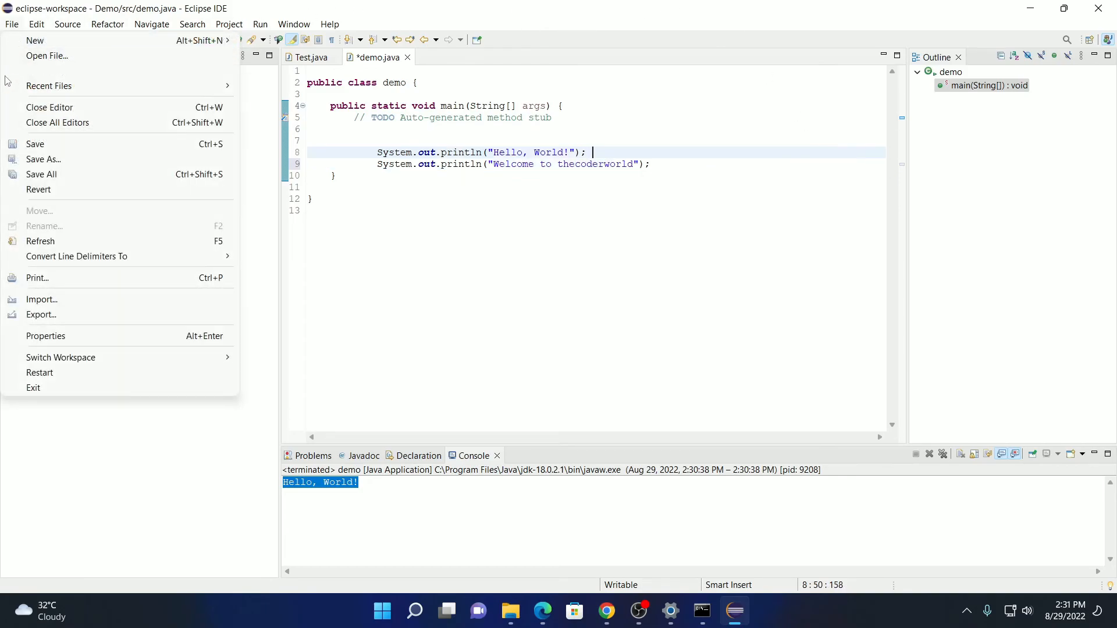
{"action": "left_click", "coordinate": [12, 174]}
{"action": "left_click", "coordinate": [259, 26]}
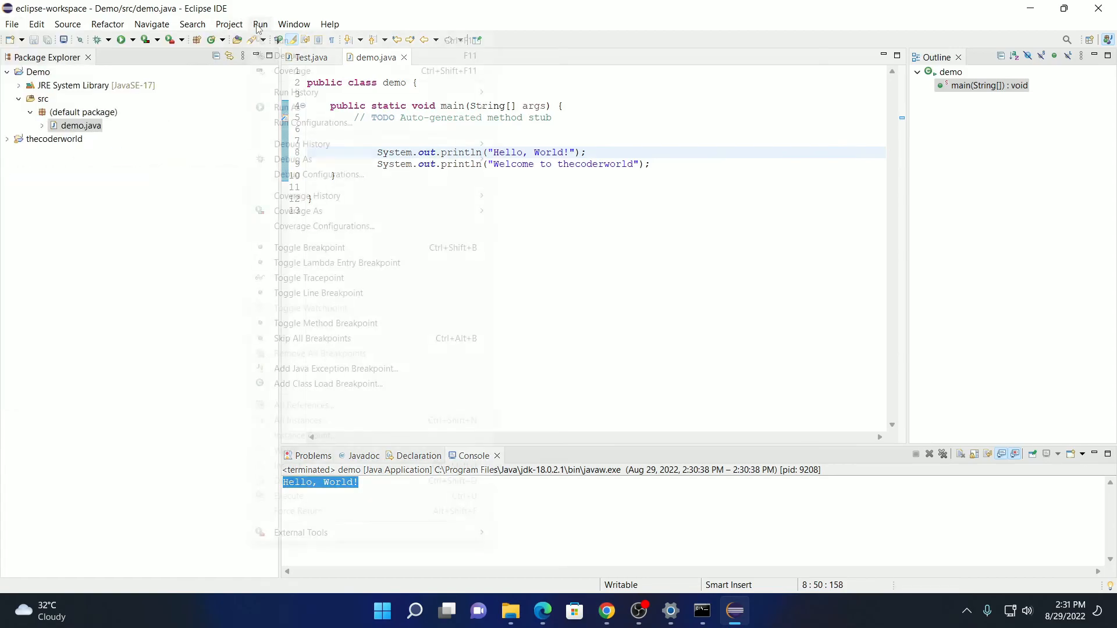
{"action": "left_click", "coordinate": [264, 39]}
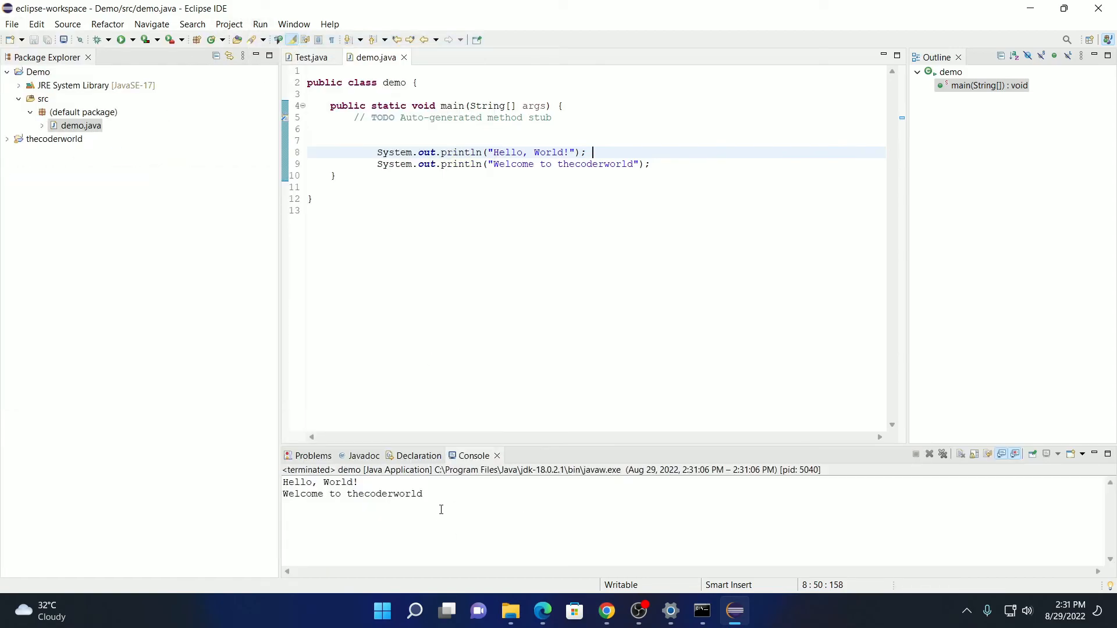
- Place the cursor at the end of the console output and minimize the IDE window
{"action": "left_click", "coordinate": [365, 504]}
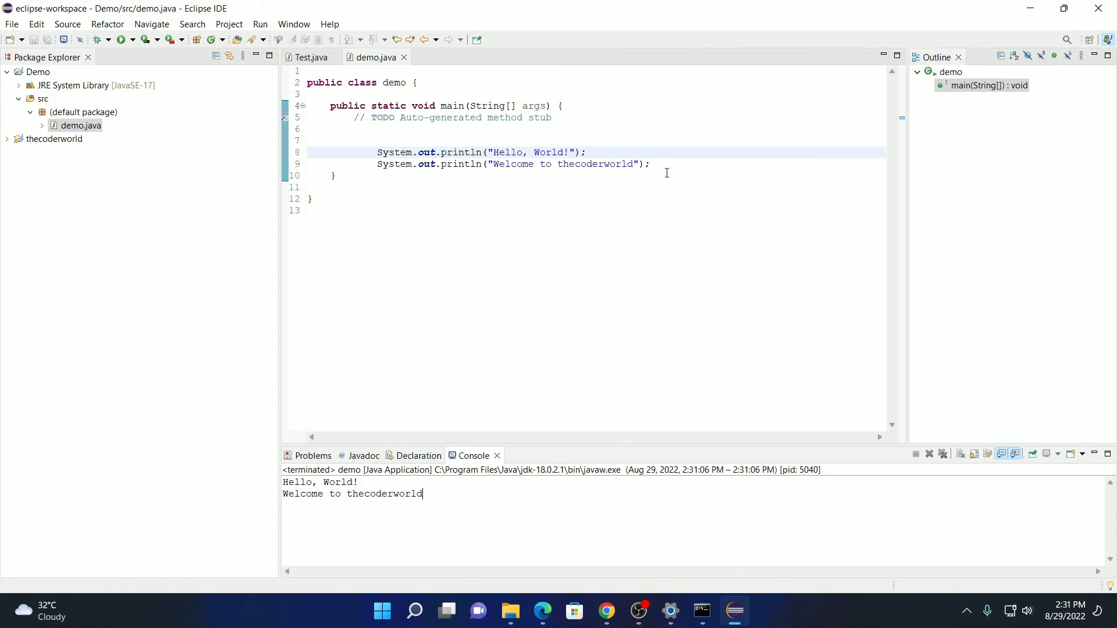
{"action": "left_click", "coordinate": [1031, 8]}
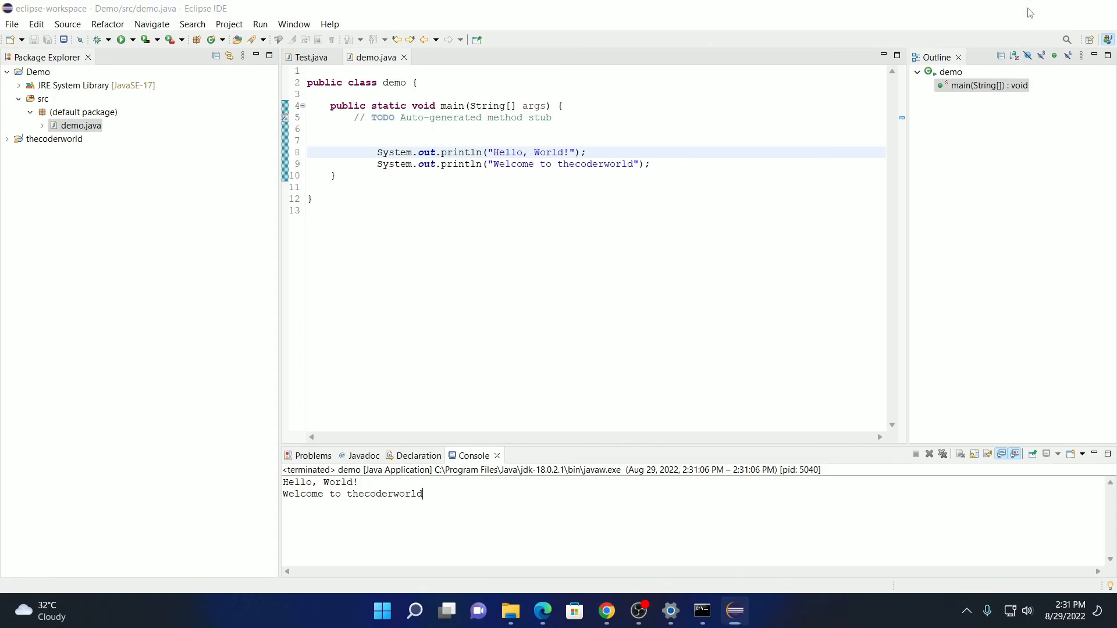